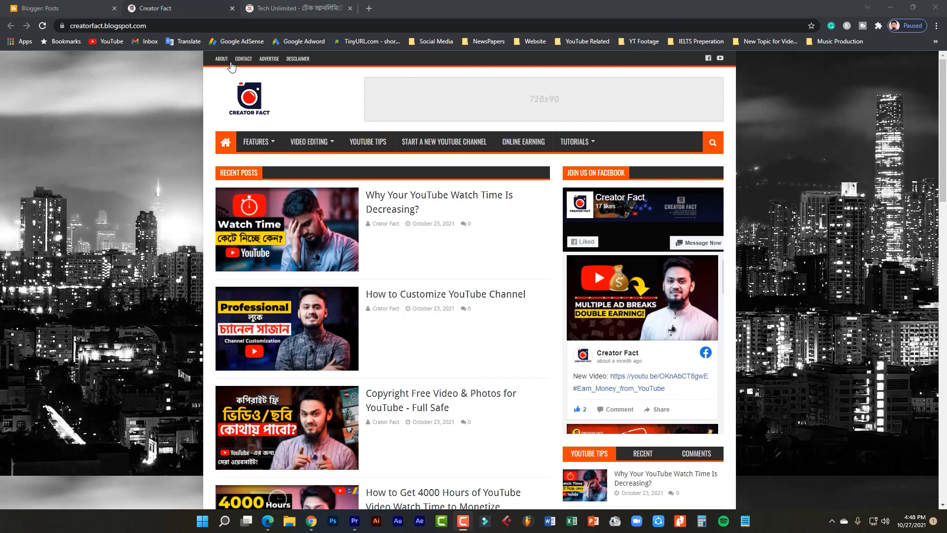
# Examine the Creator Fact blog's homepage from the header menu down to the footer.
pyautogui.scroll(-20, 845, 383)
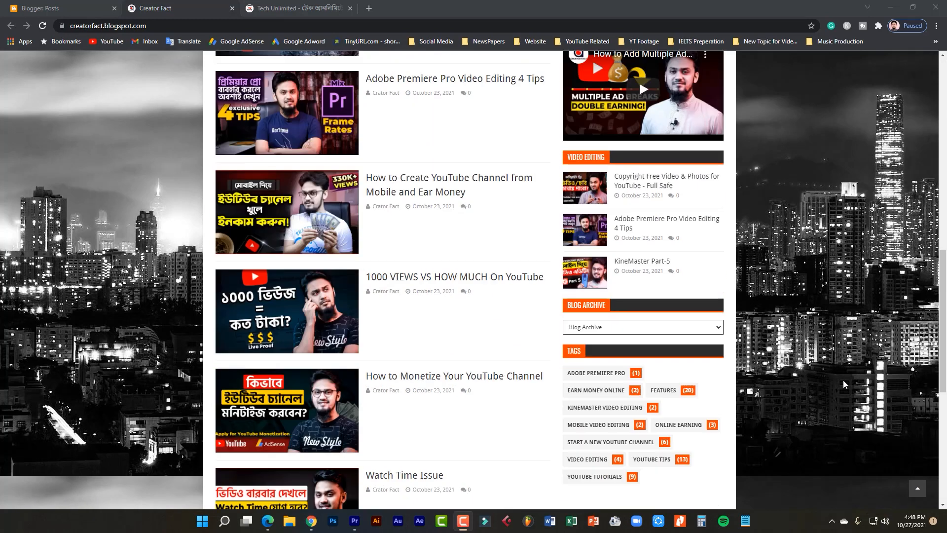
pyautogui.scroll(-2, 747, 426)
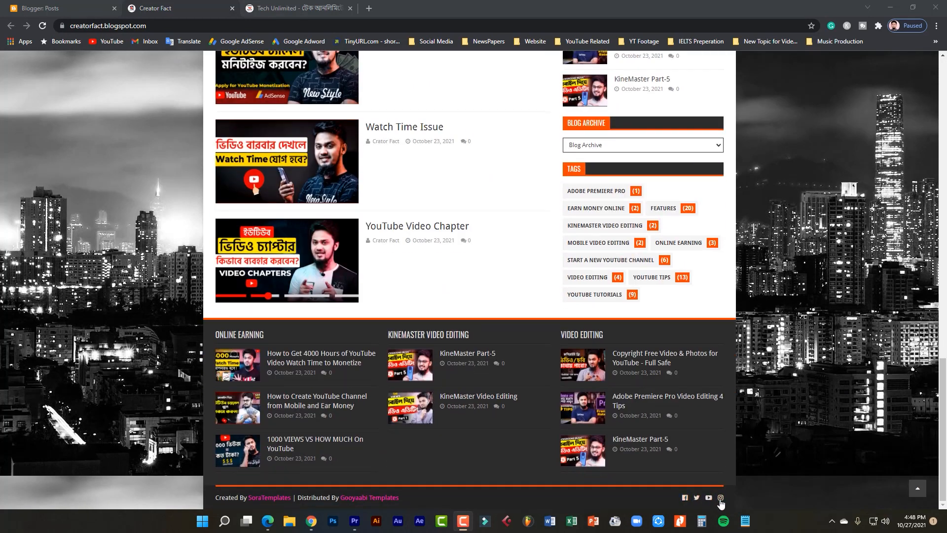
pyautogui.scroll(20, 571, 459)
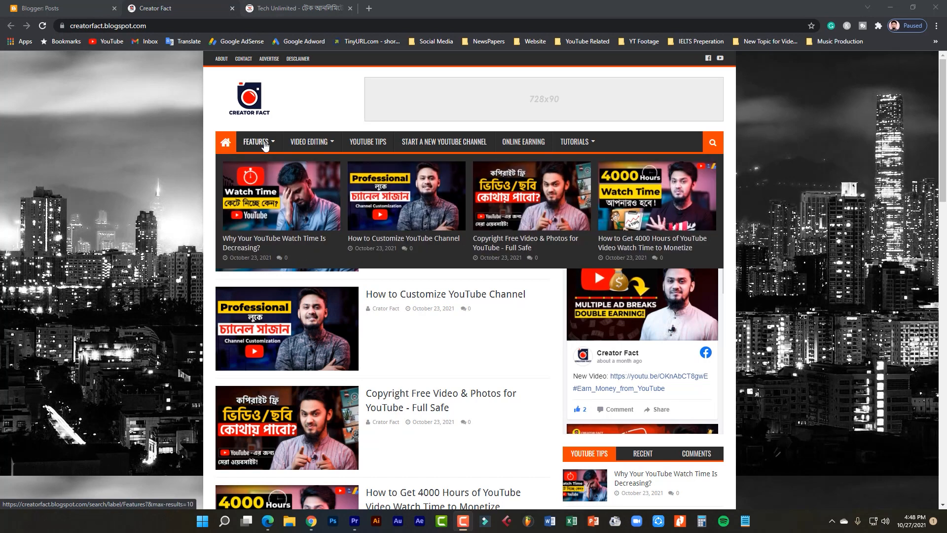
pyautogui.scroll(-3, 708, 240)
pyautogui.scroll(-15, 669, 439)
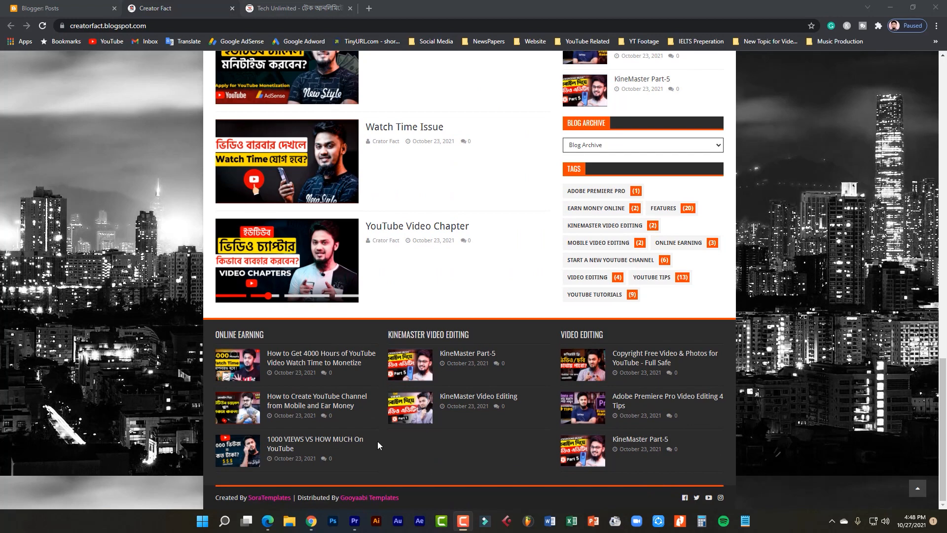
pyautogui.scroll(15, 700, 460)
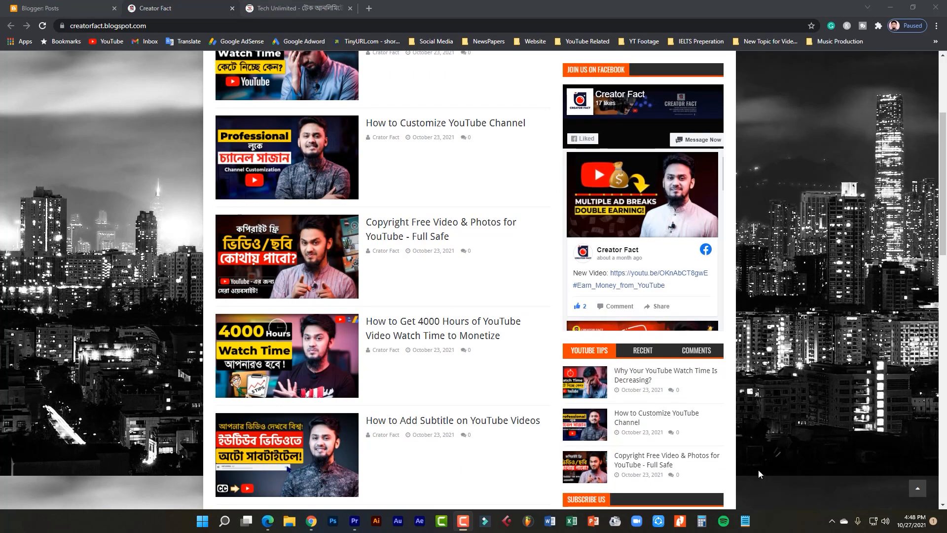
pyautogui.scroll(4, 758, 470)
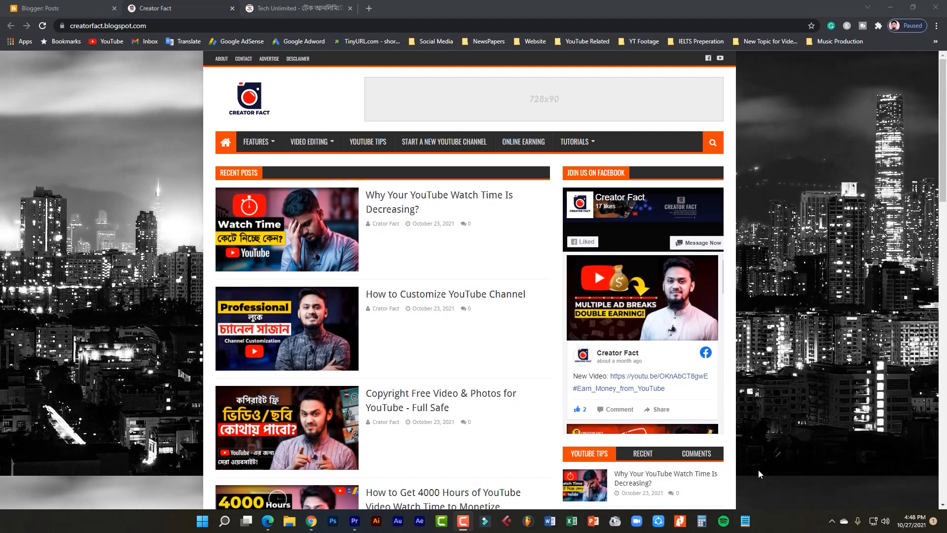
# Examine the Tech Unlimited website's homepage sections, from the header down to the footer, as a reference layout.
pyautogui.click(295, 8)
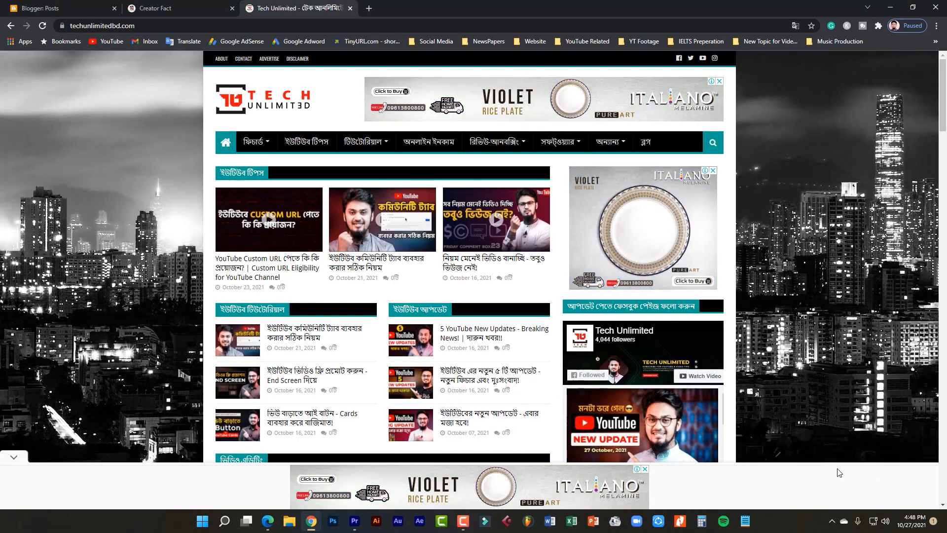
pyautogui.click(14, 457)
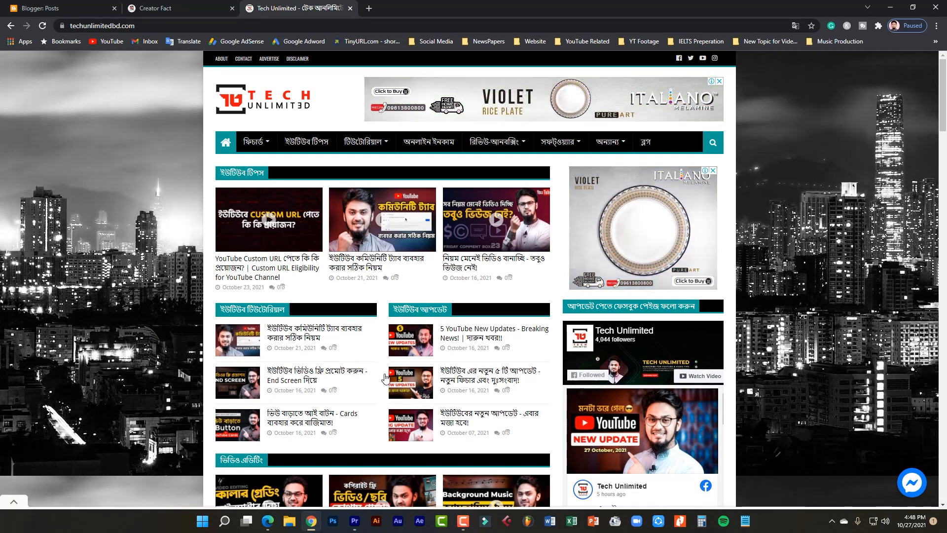
pyautogui.scroll(-5, 385, 378)
pyautogui.scroll(-5, 339, 367)
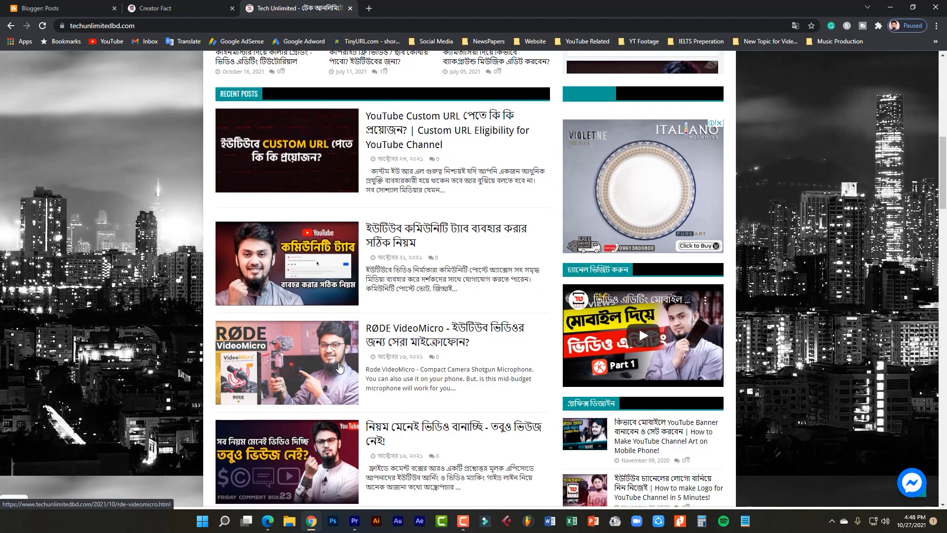
pyautogui.scroll(-20, 340, 368)
pyautogui.scroll(5, 245, 341)
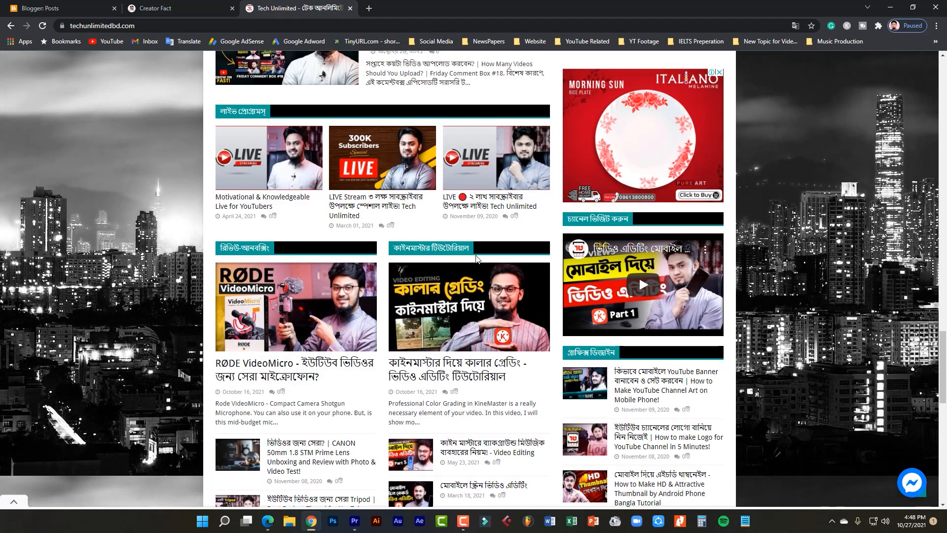
pyautogui.scroll(-4, 453, 296)
pyautogui.scroll(-7, 444, 325)
pyautogui.scroll(-2, 713, 429)
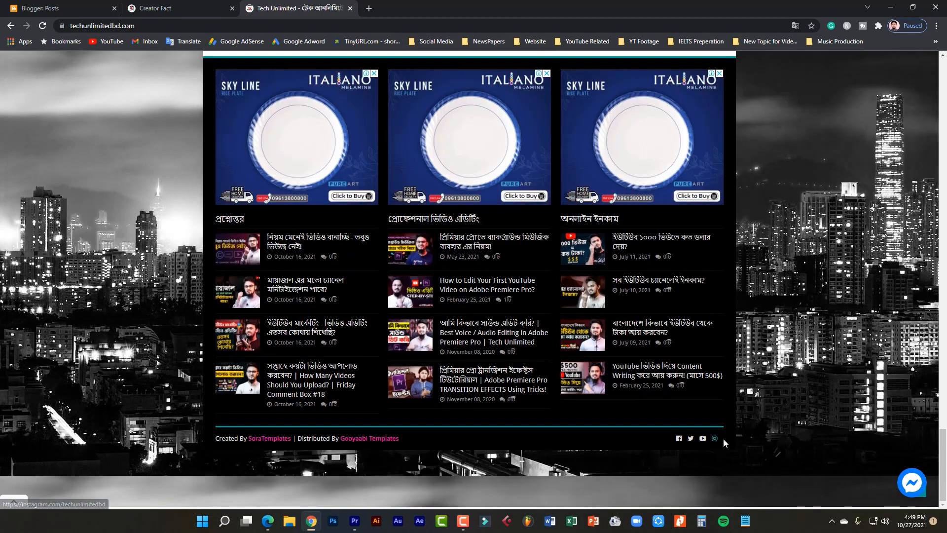
pyautogui.scroll(15, 725, 434)
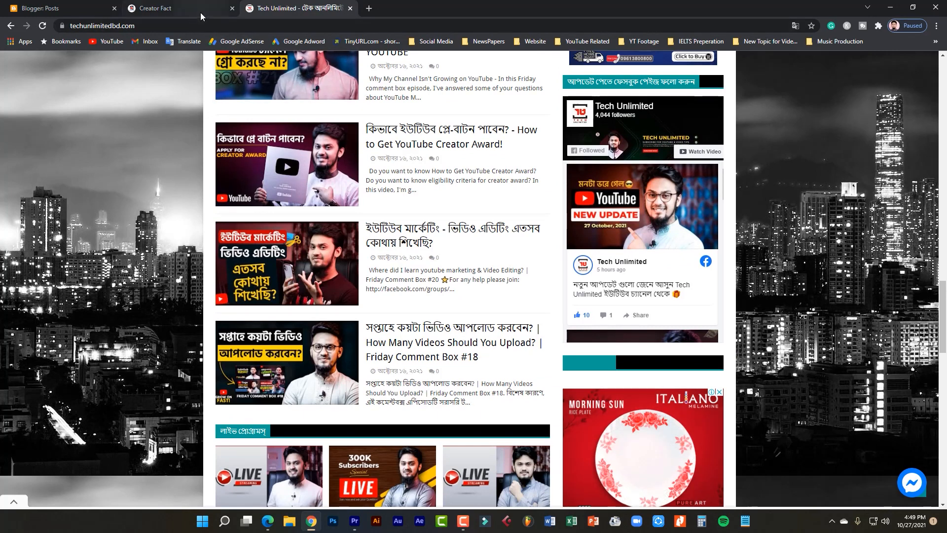
# Review the Creator Fact blog's post list and sidebar again for comparison with the reference site.
pyautogui.click(201, 14)
pyautogui.scroll(-5, 460, 411)
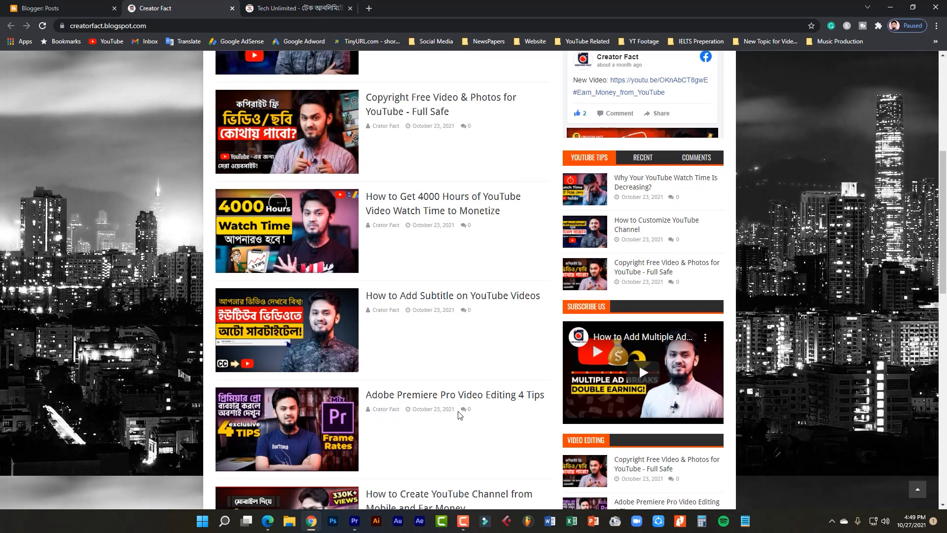
pyautogui.scroll(-10, 460, 411)
pyautogui.moveTo(943, 424); pyautogui.dragTo(946, 105)
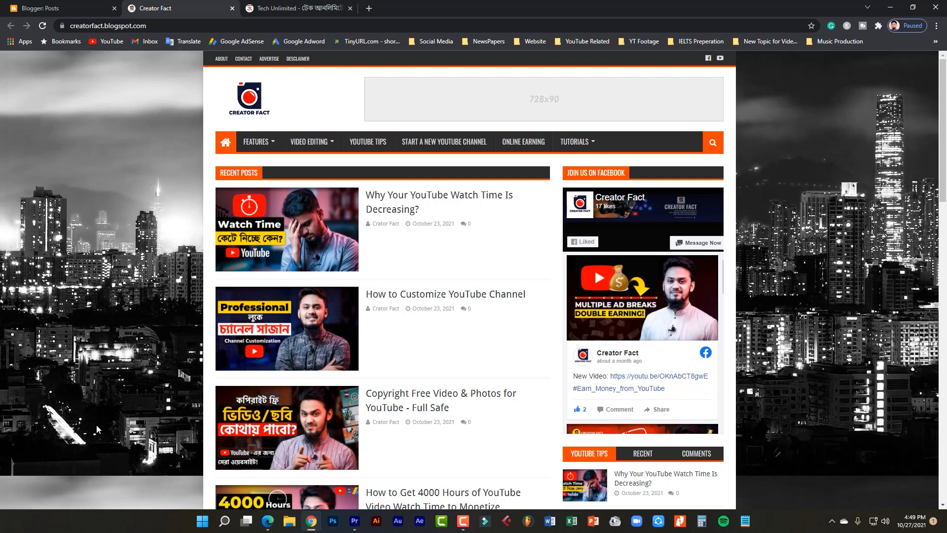
# Open the Creator Fact blog's Layout page in Blogger and check the upper part of the Tech Unlimited homepage for reference.
pyautogui.click(68, 8)
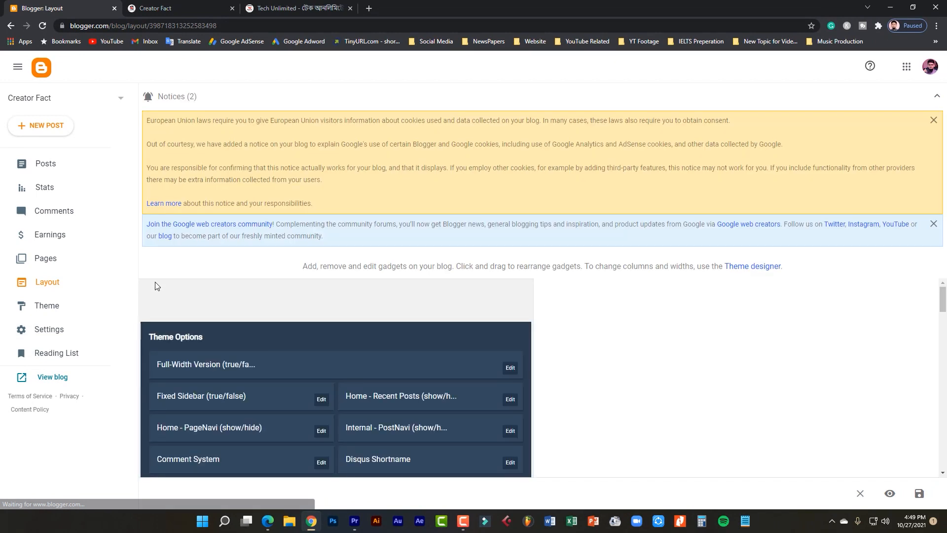
pyautogui.scroll(-3, 641, 286)
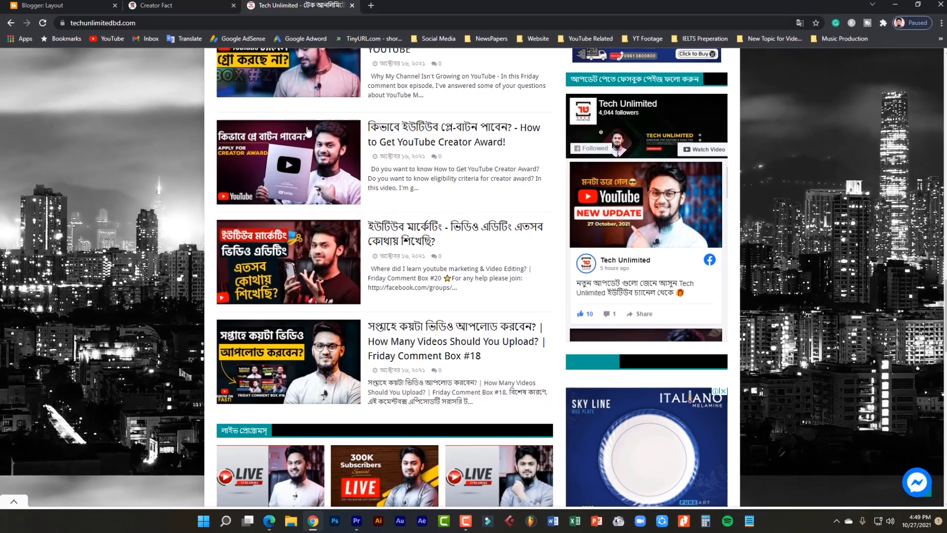
pyautogui.scroll(8, 418, 338)
pyautogui.scroll(10, 418, 338)
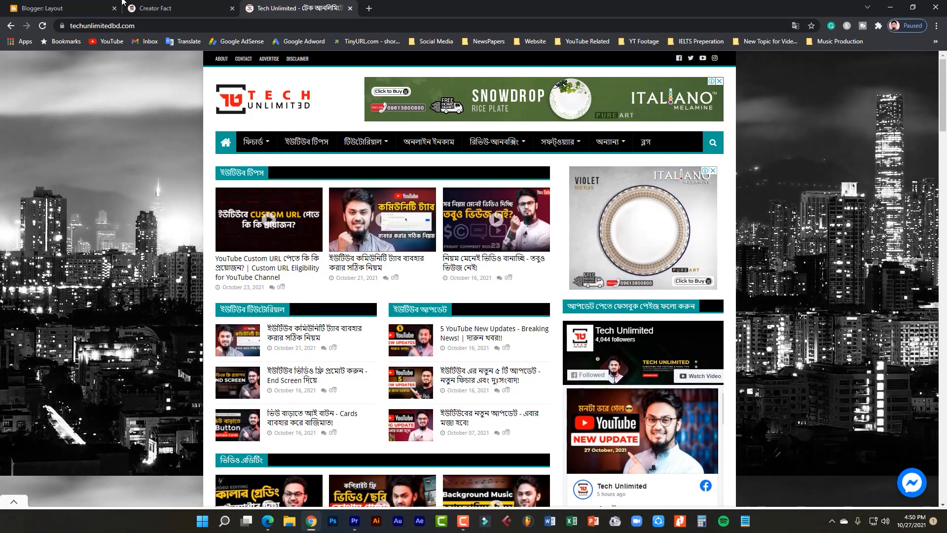
# In the Blogger layout, set the Main Slider gadget's content to 5/Features/slider-tag and save it.
pyautogui.click(105, 4)
pyautogui.click(173, 2)
pyautogui.click(64, 3)
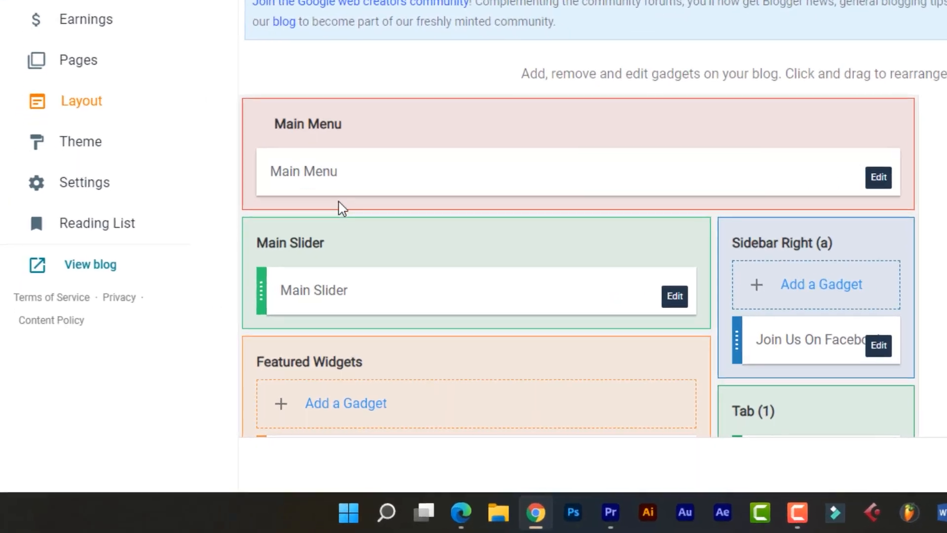
pyautogui.scroll(-2, 170, 341)
pyautogui.scroll(1, 170, 336)
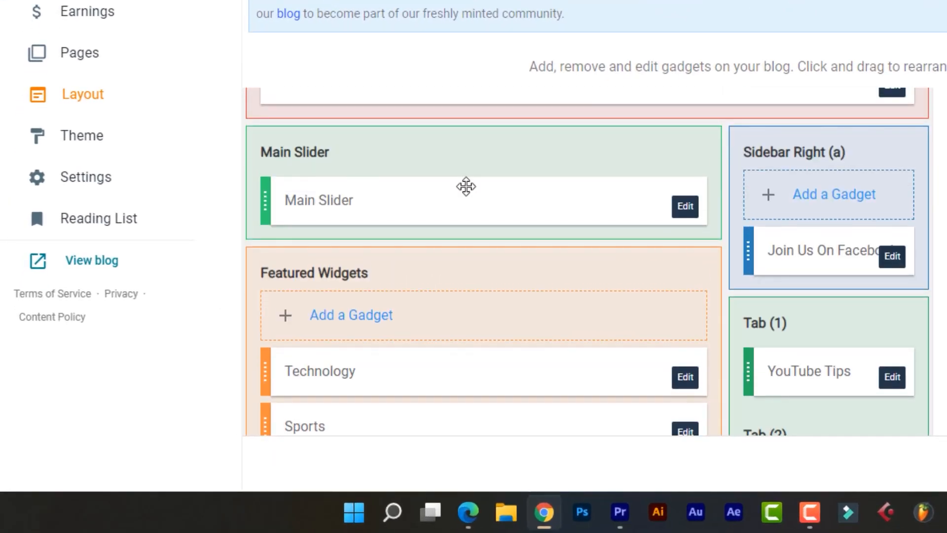
pyautogui.click(680, 208)
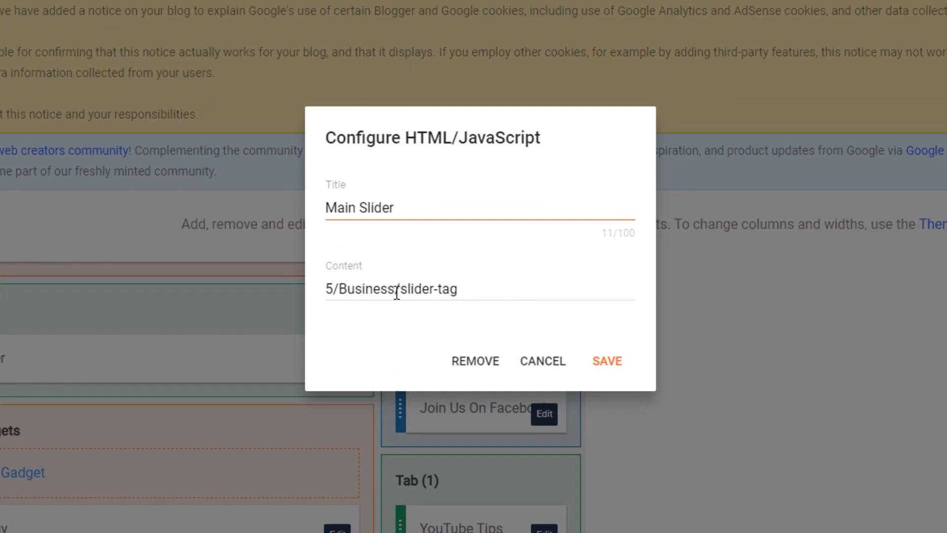
pyautogui.moveTo(395, 289); pyautogui.dragTo(340, 291)
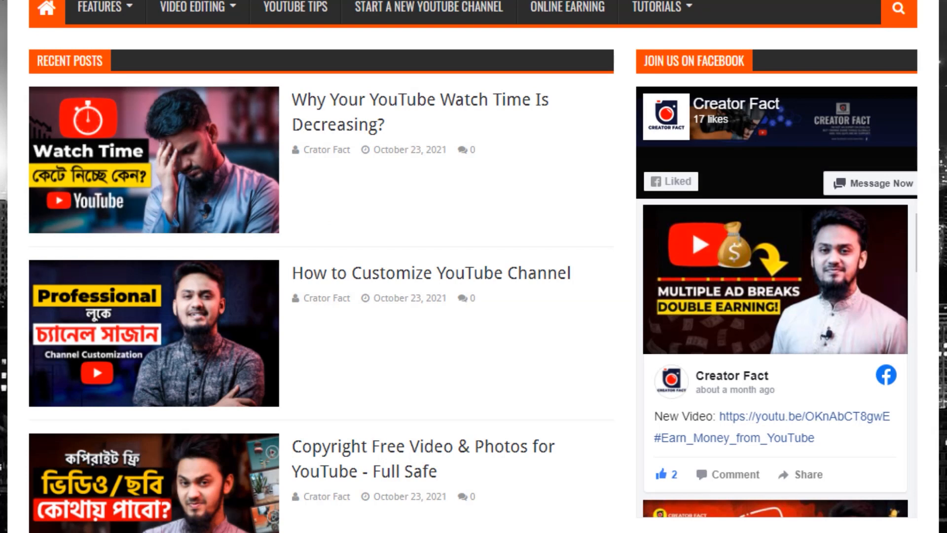
pyautogui.moveTo(108, 23)
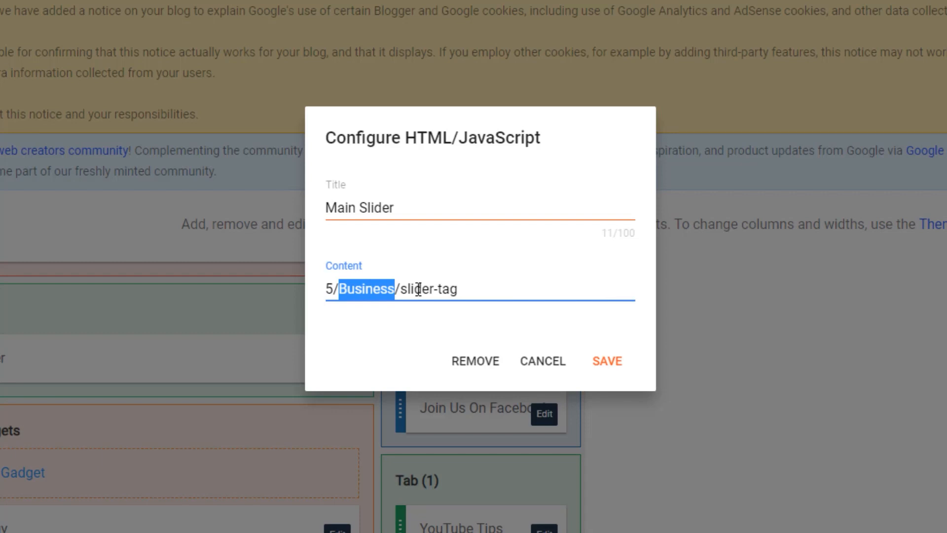
pyautogui.write('Features')
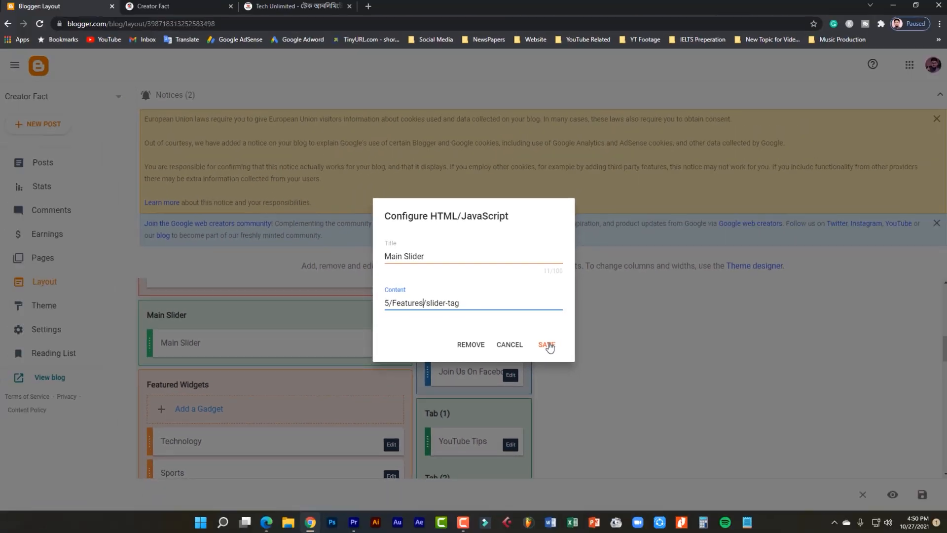
pyautogui.click(607, 361)
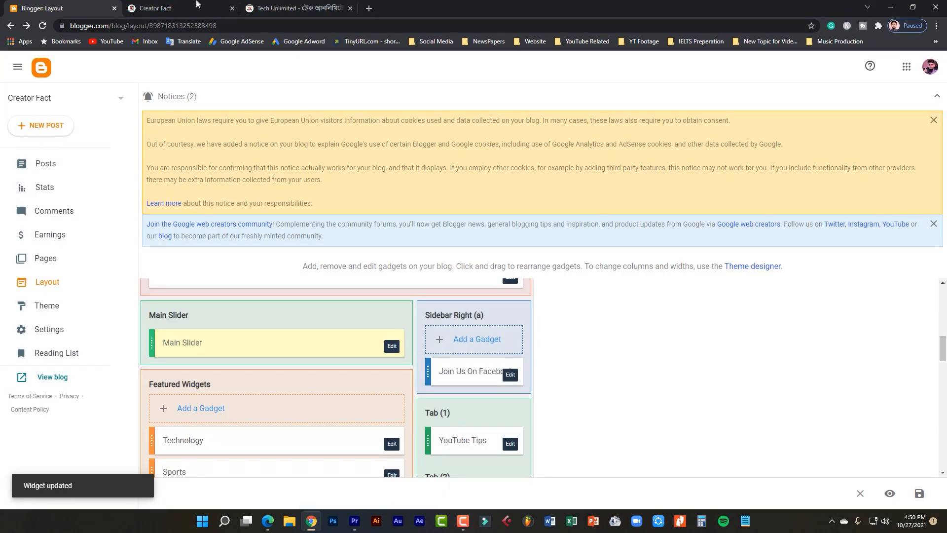
# Reload the Creator Fact blog and browse the posts in the homepage's main slider.
pyautogui.click(196, 4)
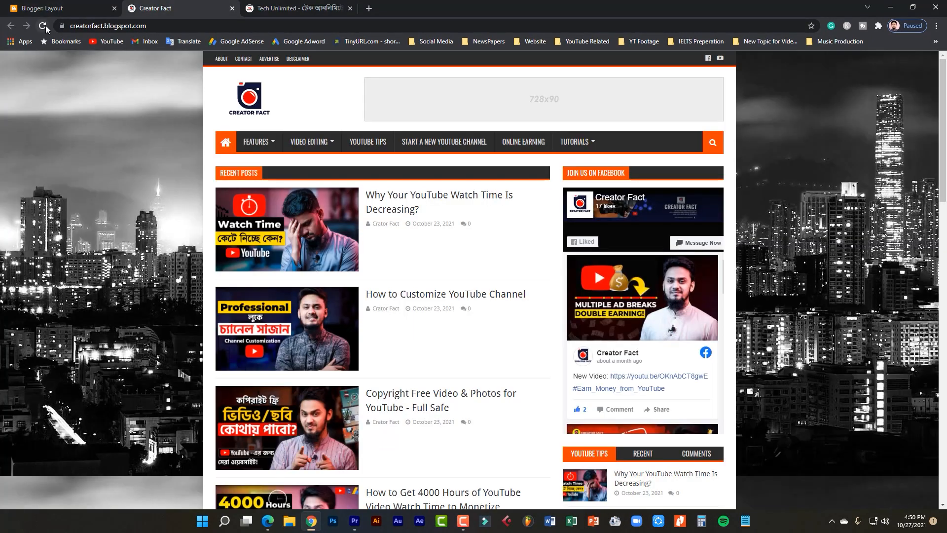
pyautogui.click(43, 27)
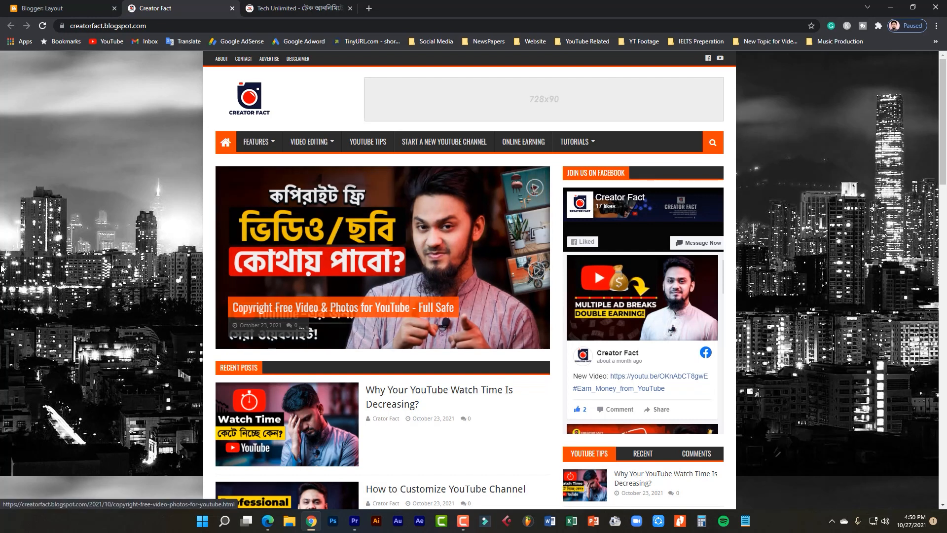
pyautogui.click(542, 198)
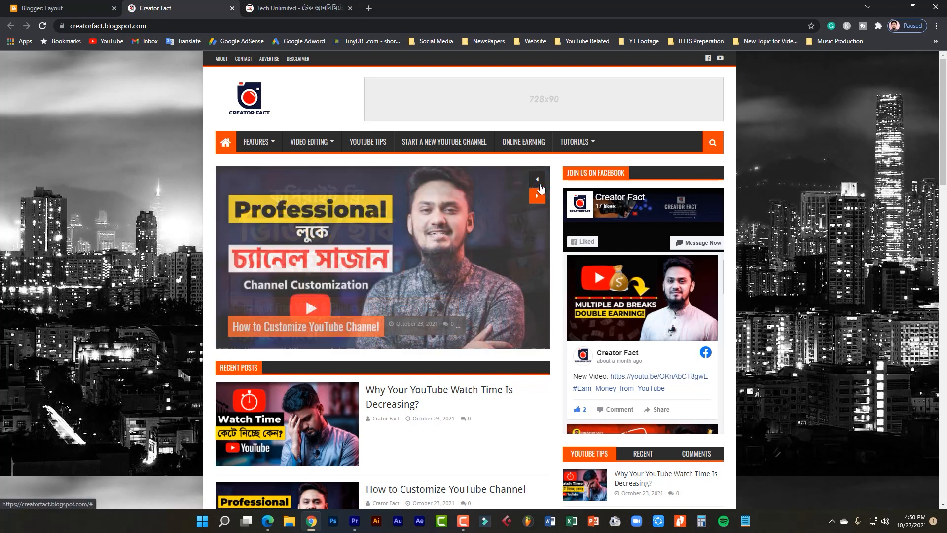
pyautogui.click(542, 202)
pyautogui.click(541, 203)
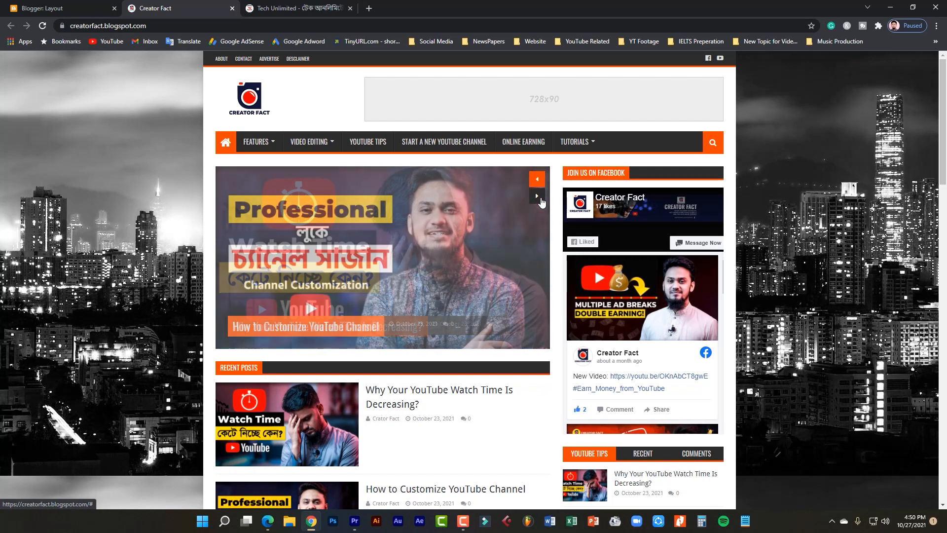
pyautogui.scroll(-8, 763, 395)
pyautogui.scroll(8, 794, 422)
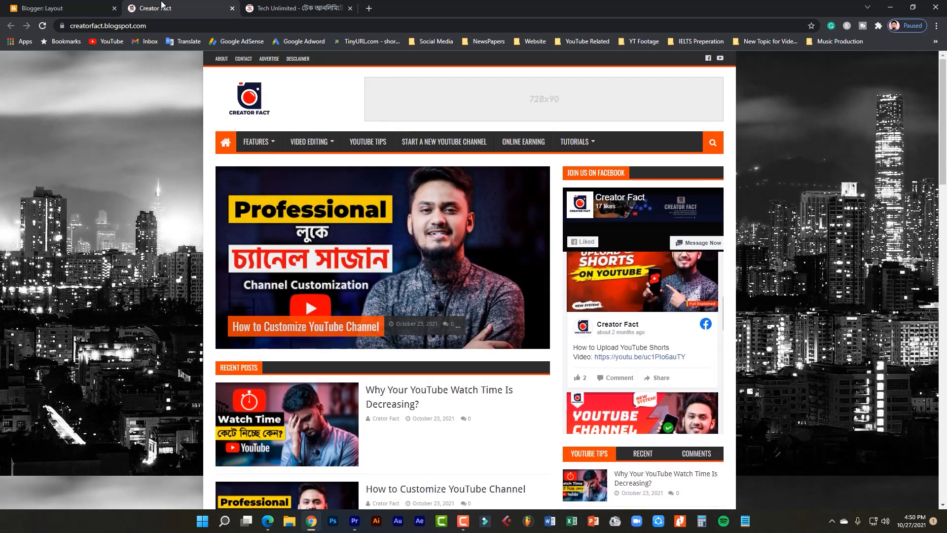
# In the Blogger layout's Featured Widgets section, set the Technology gadget's content to 3/YouTube Tips/small-col-left and save it.
pyautogui.click(81, 9)
pyautogui.scroll(-1, 671, 424)
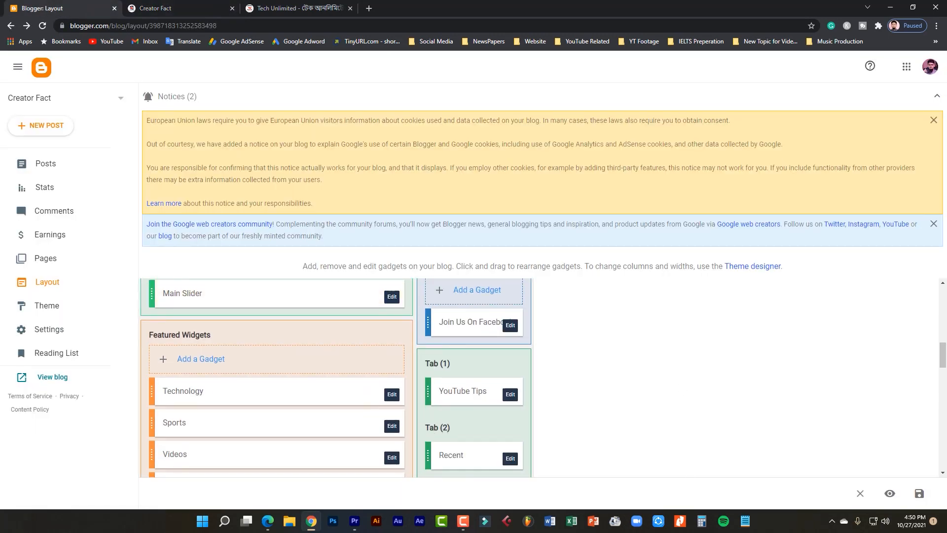
pyautogui.scroll(-1, 943, 366)
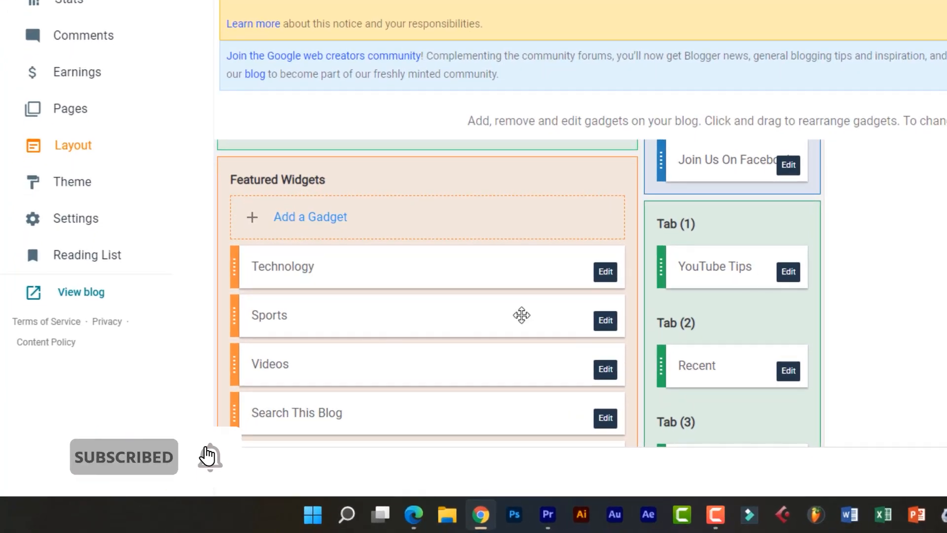
pyautogui.scroll(-2, 366, 254)
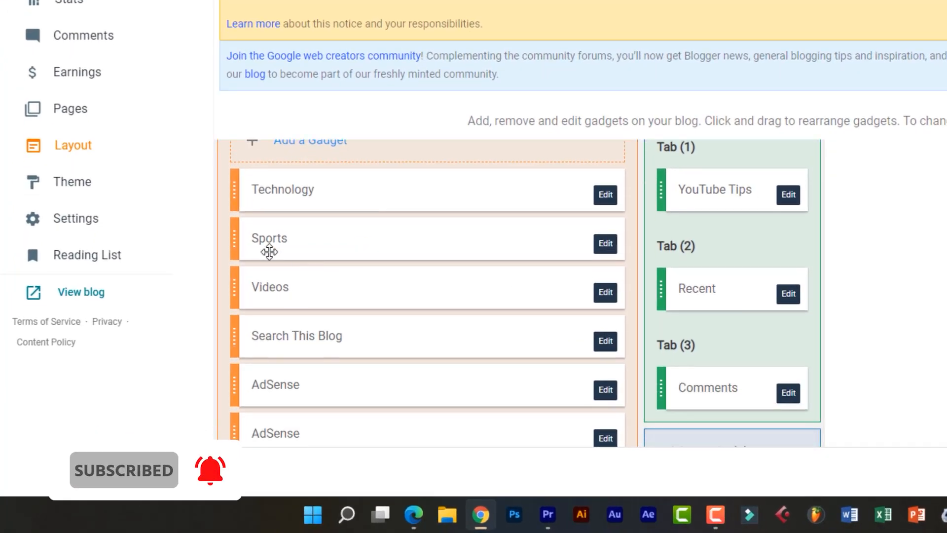
pyautogui.scroll(-1, 396, 252)
pyautogui.scroll(4, 419, 258)
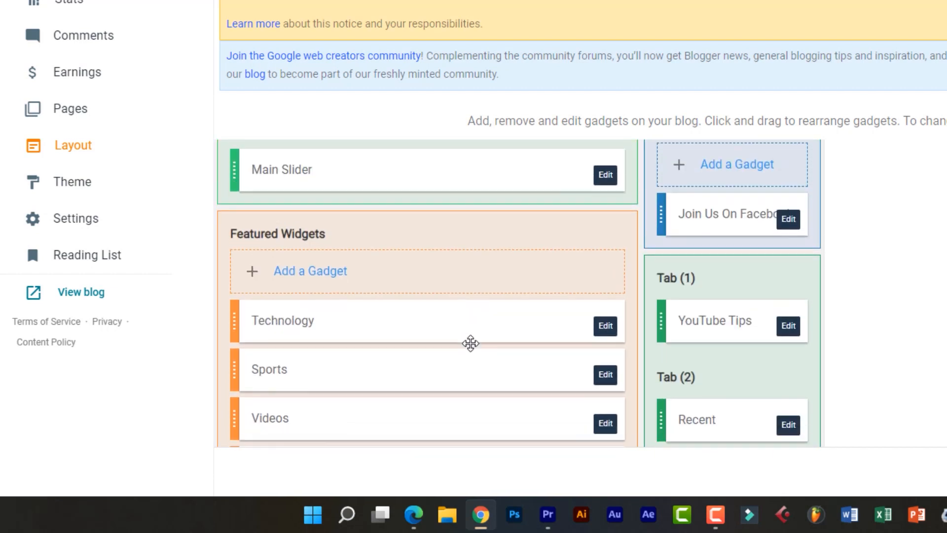
pyautogui.scroll(-1, 469, 342)
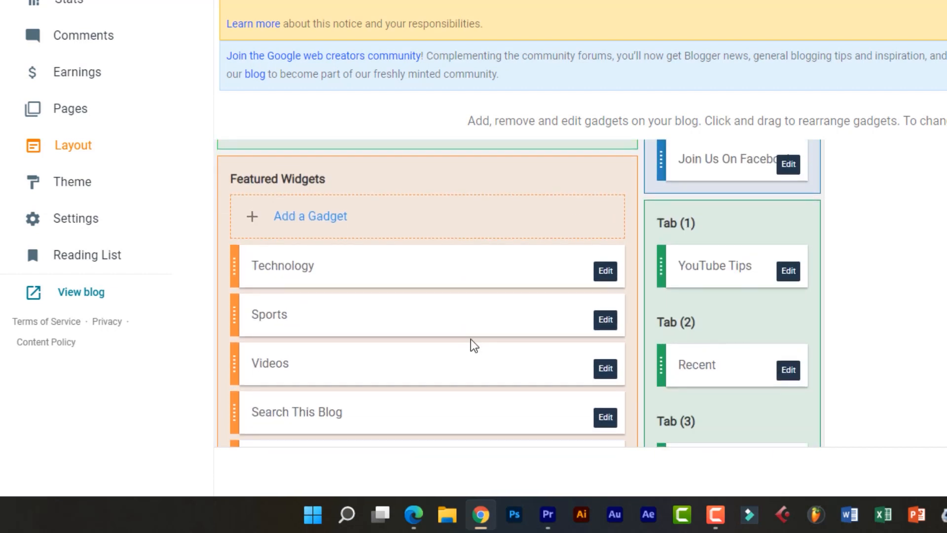
pyautogui.click(606, 271)
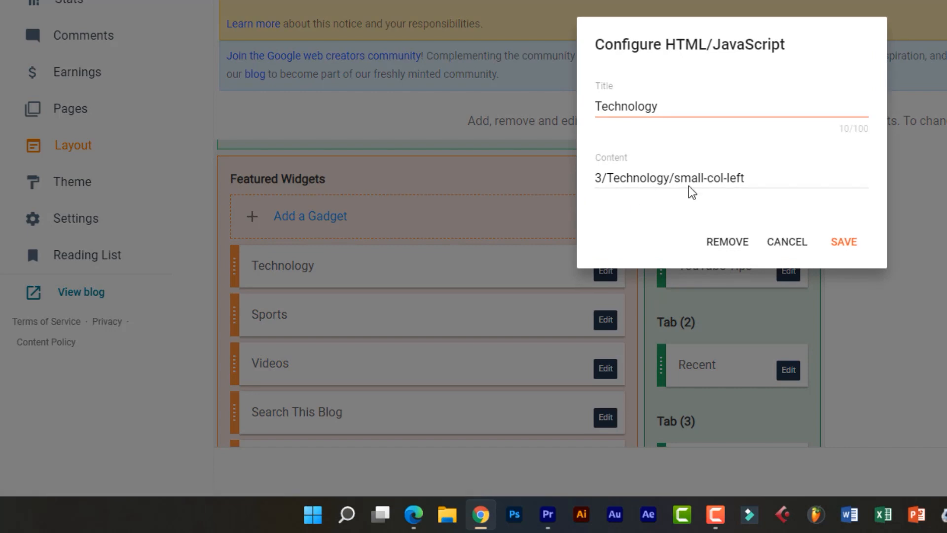
pyautogui.moveTo(670, 181); pyautogui.dragTo(606, 183)
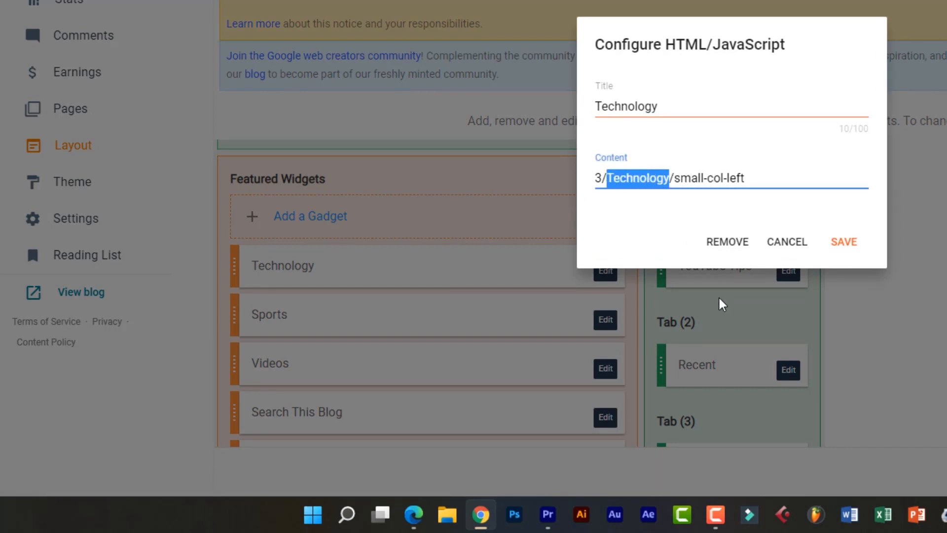
pyautogui.write('YouTube ')
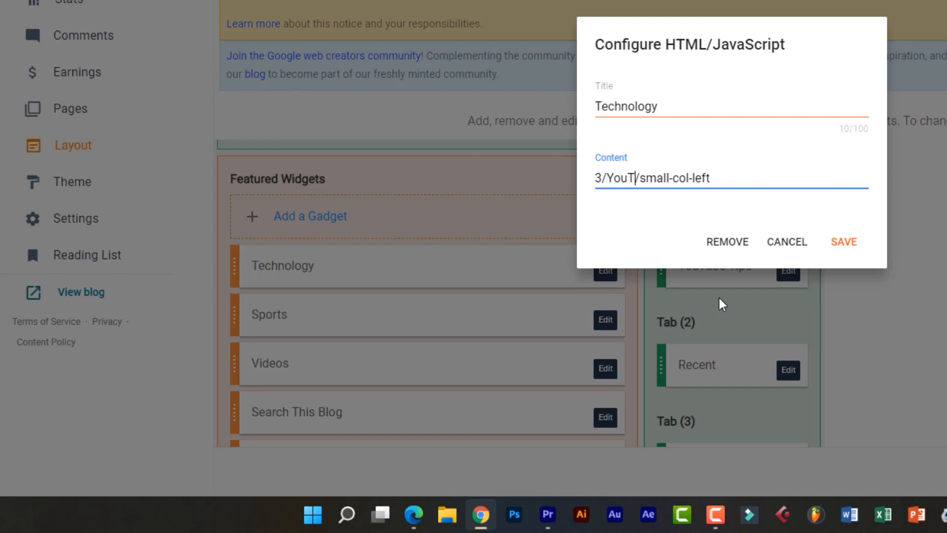
pyautogui.write('Tips')
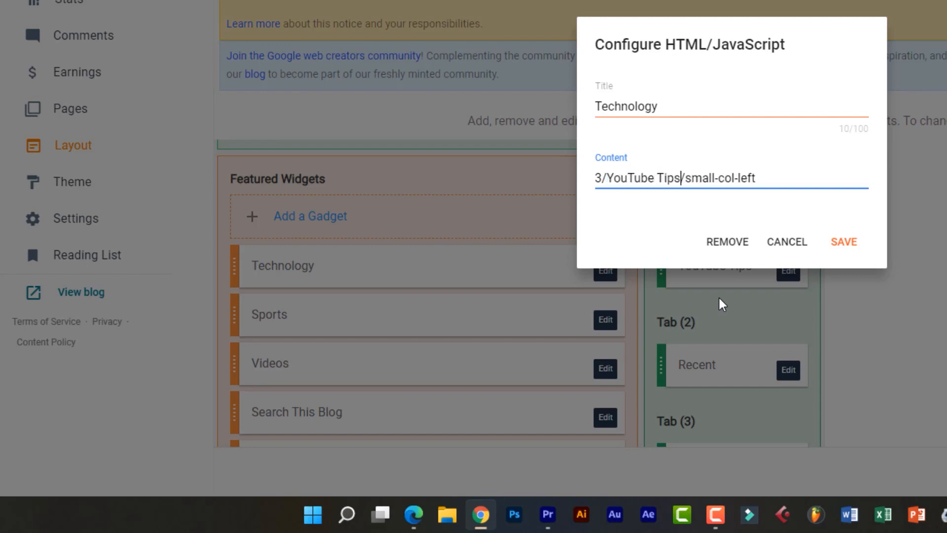
pyautogui.click(863, 251)
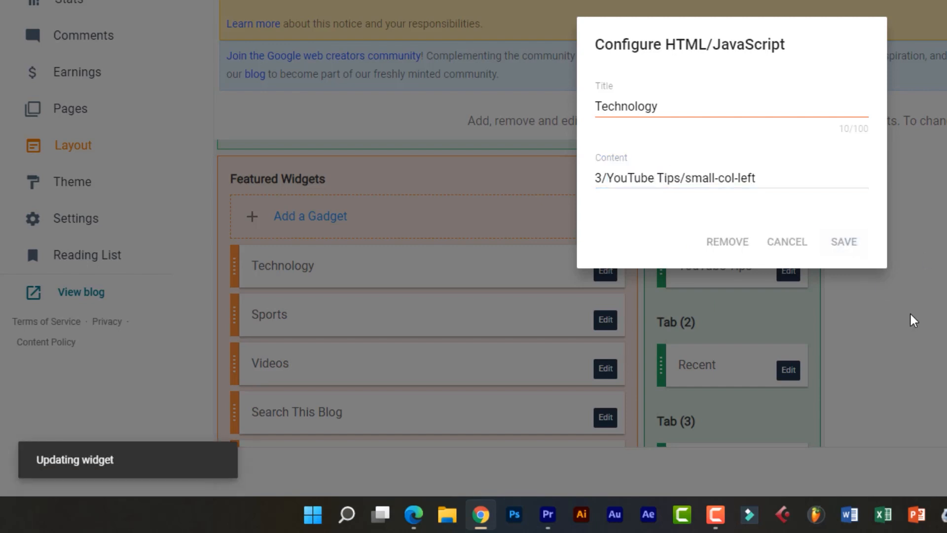
# Retitle the Technology featured gadget as YouTube Tips and save it.
pyautogui.scroll(-2, 533, 307)
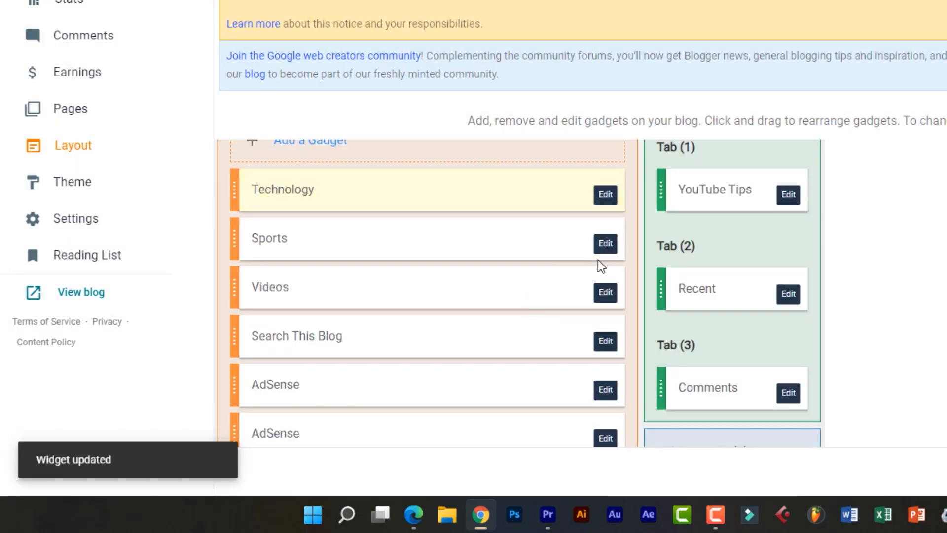
pyautogui.click(606, 244)
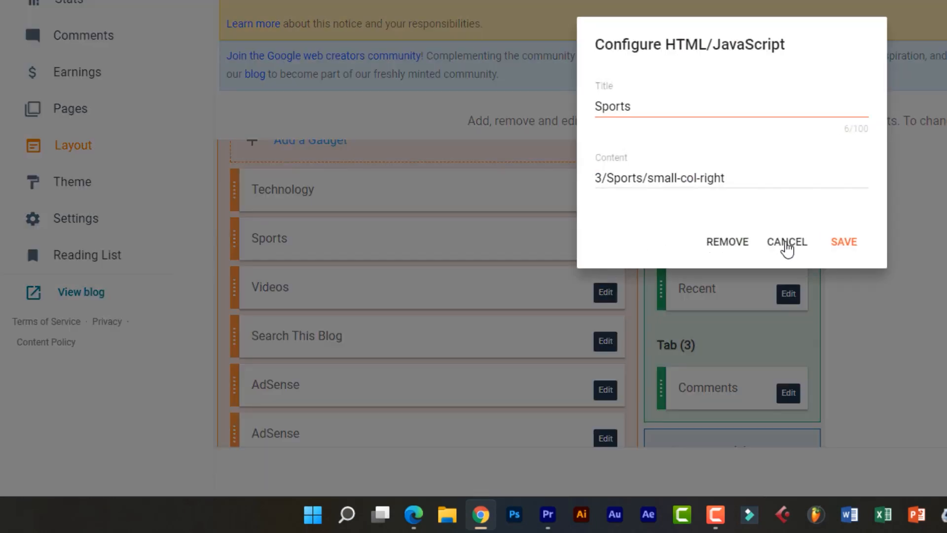
pyautogui.press('Escape')
pyautogui.click(607, 197)
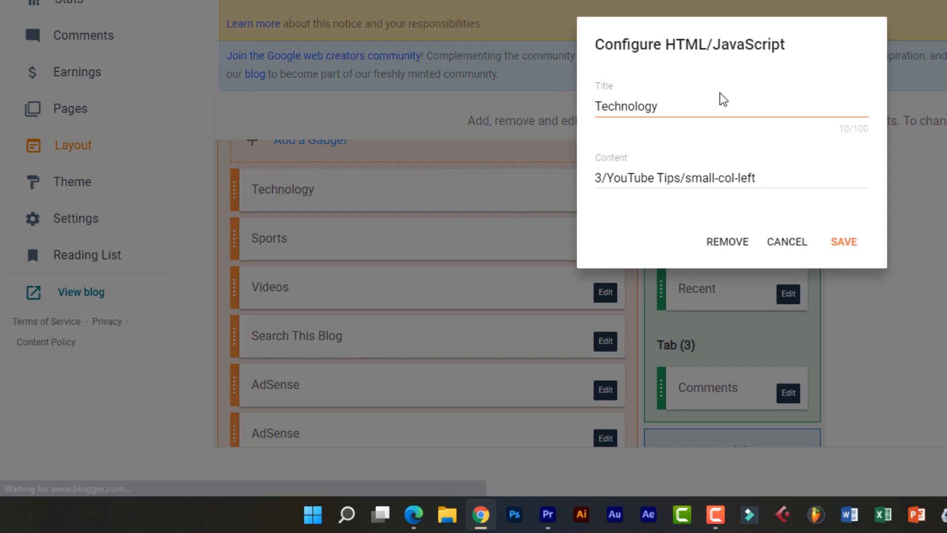
pyautogui.hotkey('ctrl', 'a')
pyautogui.write('Y')
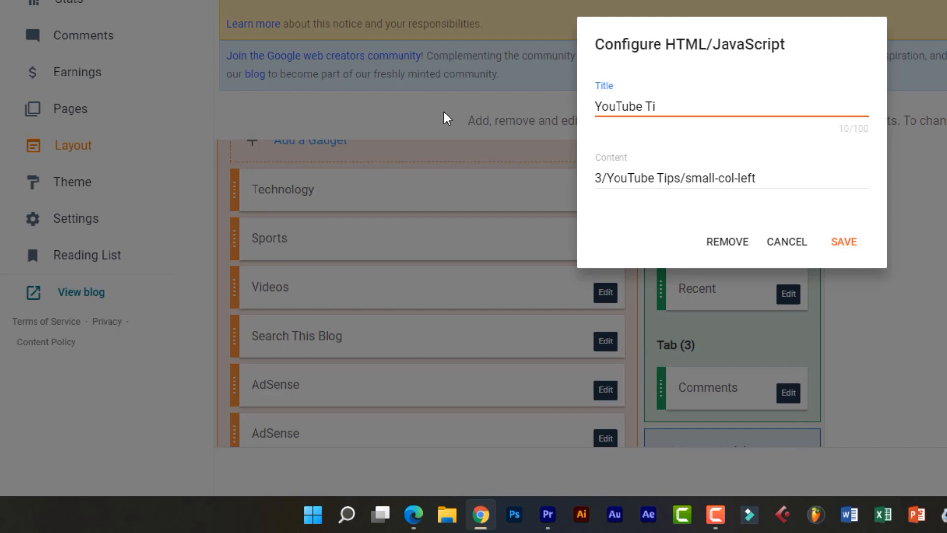
pyautogui.write('ouTube Tips')
pyautogui.click(840, 254)
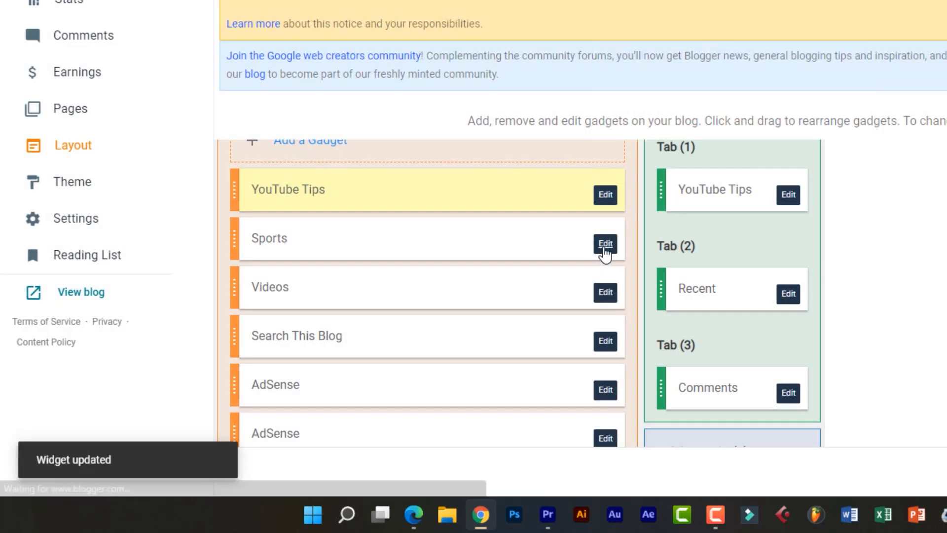
# Title the Sports featured gadget YouTube Tutorial and check the label names in the Creator Fact blog's Tags list.
pyautogui.click(606, 245)
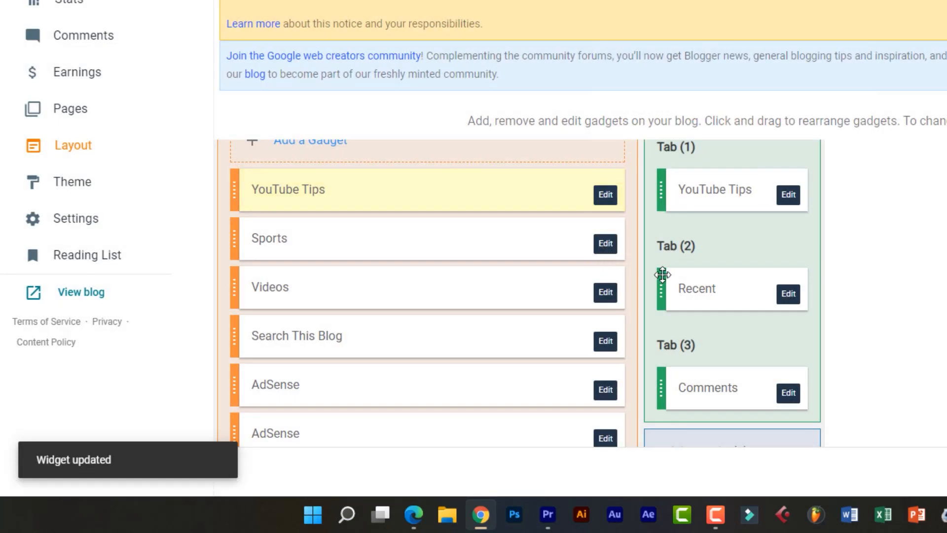
pyautogui.moveTo(653, 103); pyautogui.dragTo(490, 114)
pyautogui.write('YouTube Tutorial')
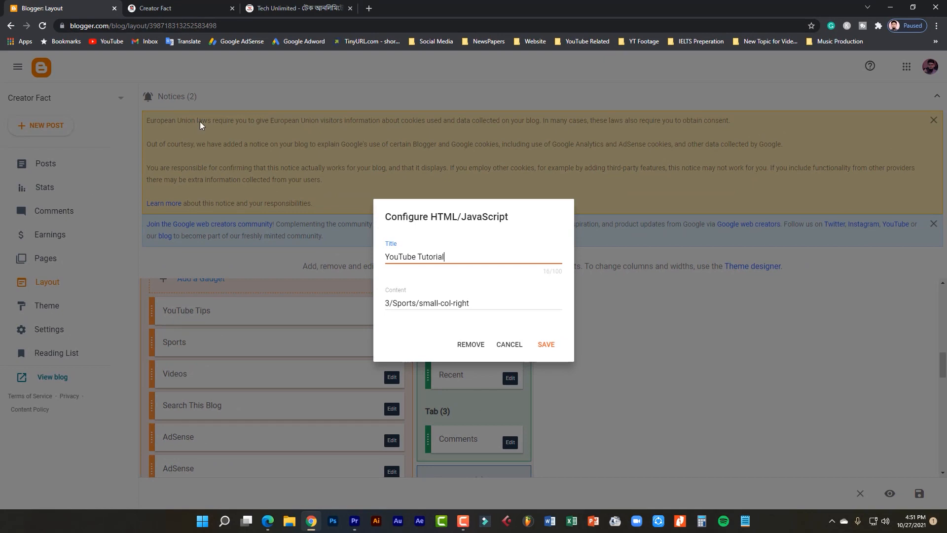
pyautogui.click(207, 8)
pyautogui.scroll(-5, 830, 401)
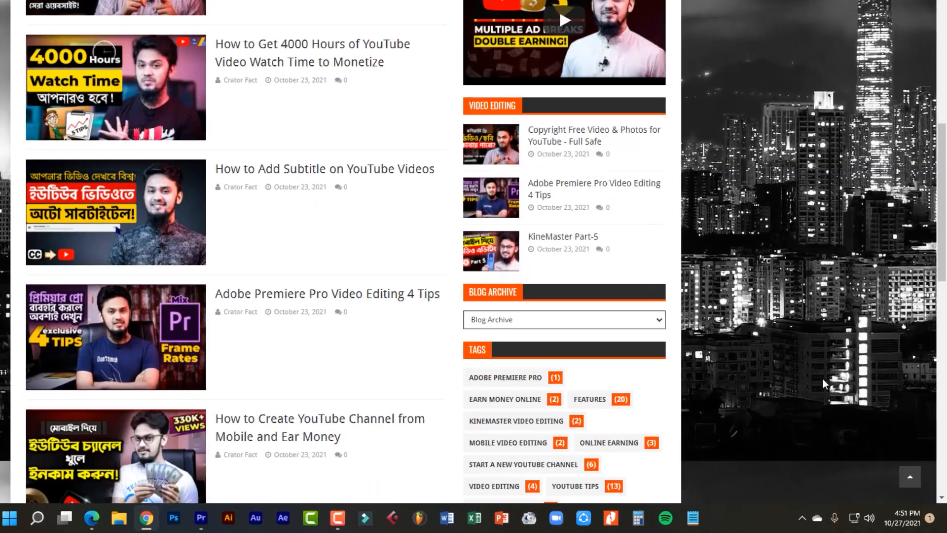
pyautogui.scroll(-7, 823, 379)
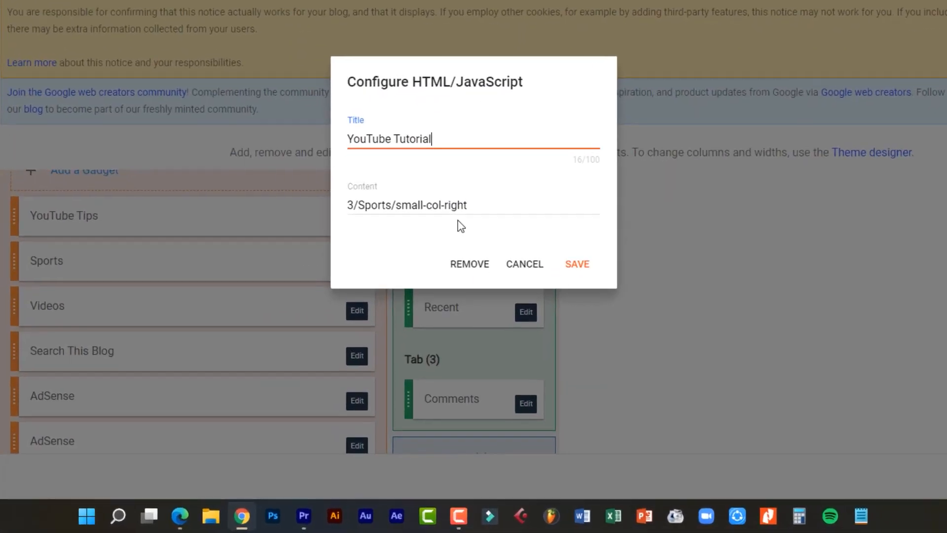
# Complete the gadget's title as YouTube Tutorials, set its content to 3/YouTube Tutorials/small-col-right and save it.
pyautogui.write('s')
pyautogui.moveTo(392, 203); pyautogui.dragTo(355, 203)
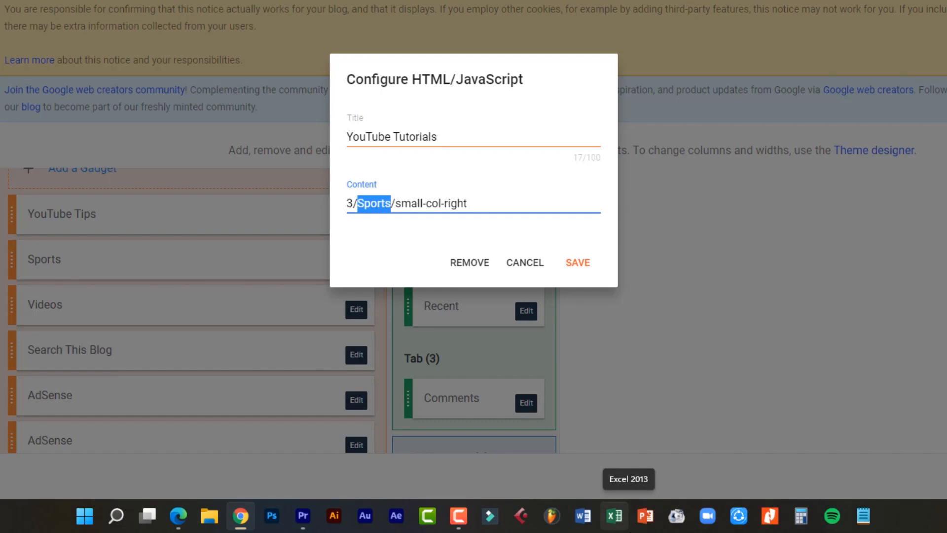
pyautogui.write('YouTube Tutor')
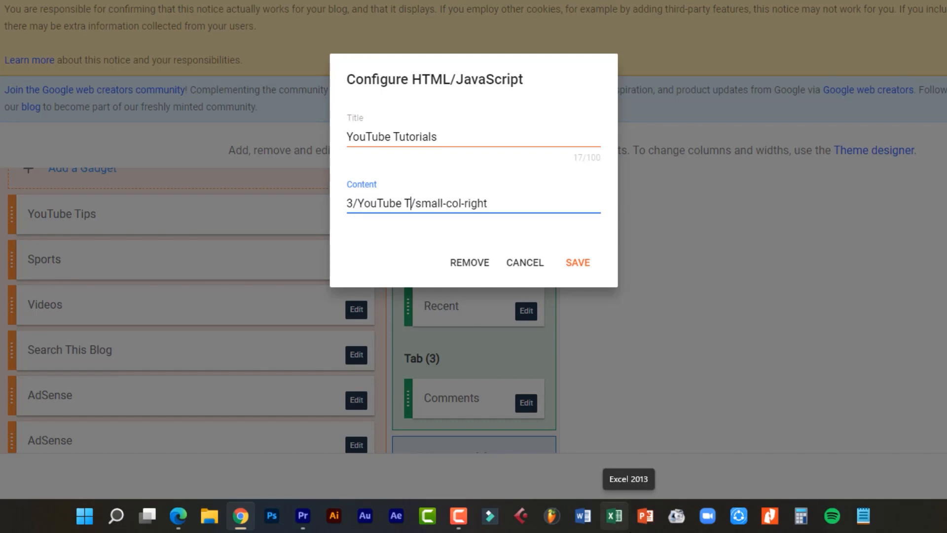
pyautogui.write('ials')
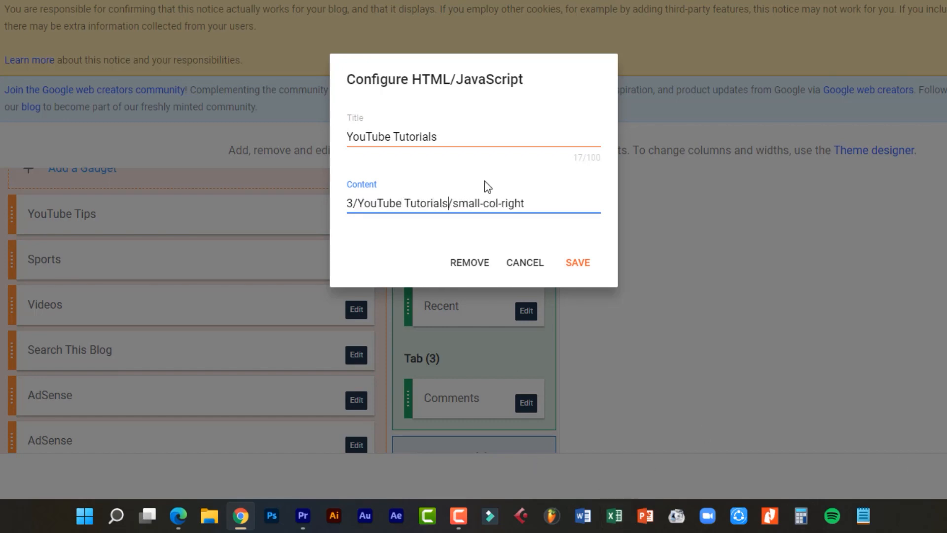
pyautogui.click(571, 263)
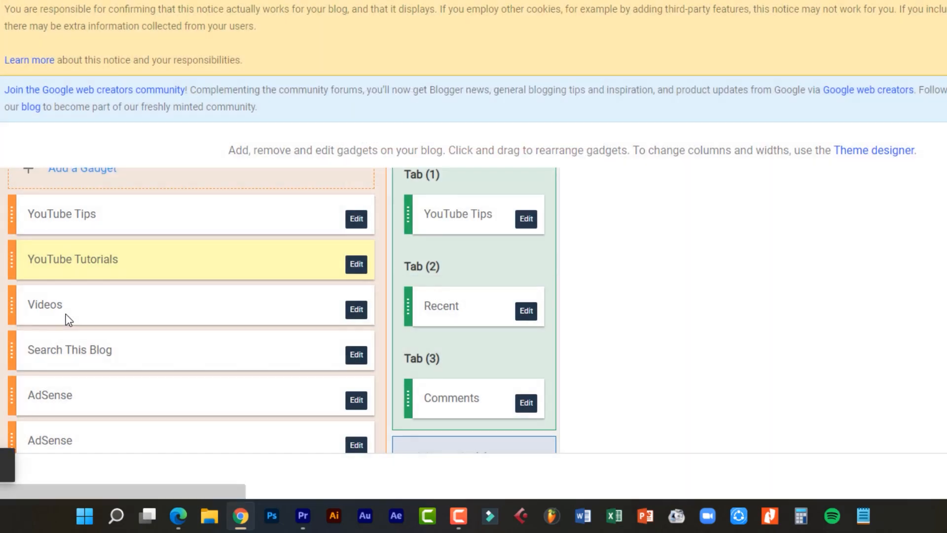
# Open the Videos featured gadget's settings and change its title to Video Editing.
pyautogui.scroll(-1, 88, 287)
pyautogui.click(357, 239)
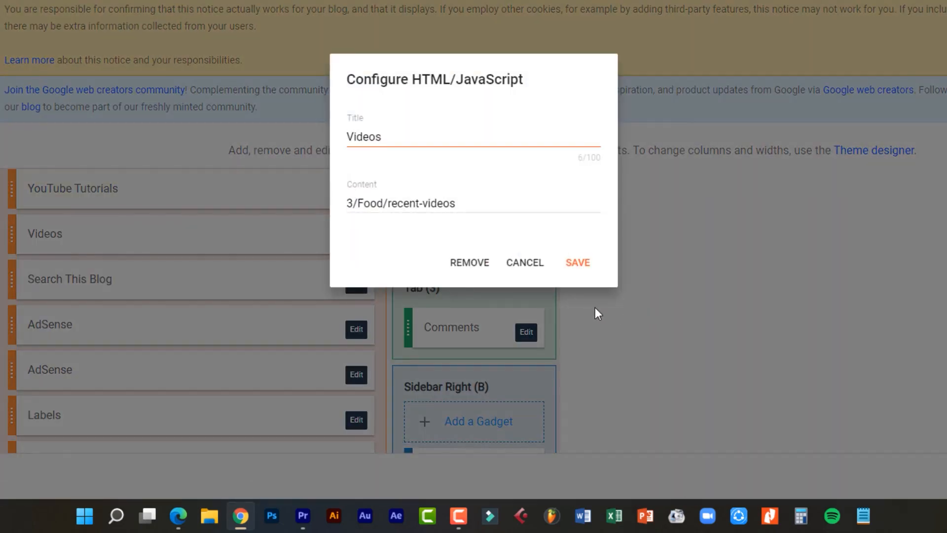
pyautogui.moveTo(383, 207); pyautogui.dragTo(347, 206)
pyautogui.moveTo(395, 140); pyautogui.dragTo(229, 135)
pyautogui.write('Video Editing')
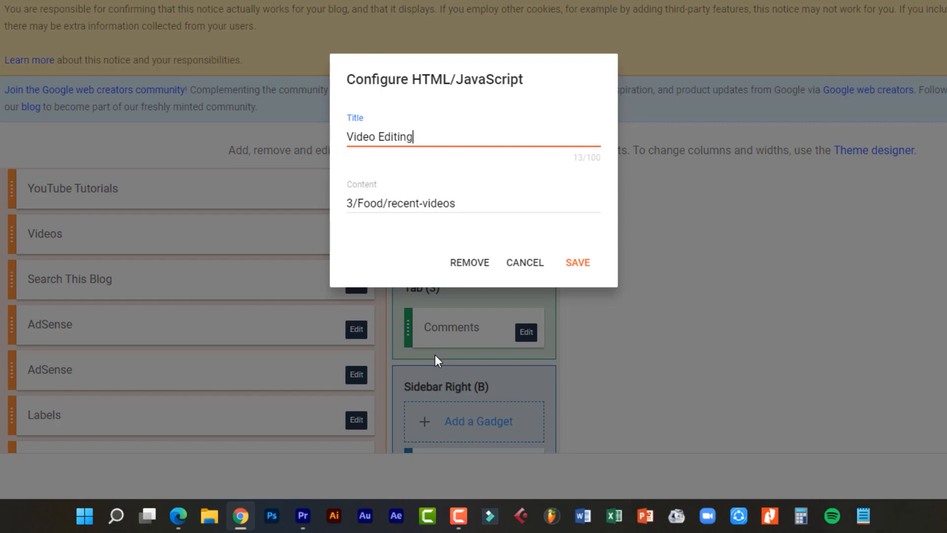
# Replace the label Food in the gadget's content with Video Editing, copied from the title, and save it.
pyautogui.moveTo(384, 207); pyautogui.dragTo(358, 208)
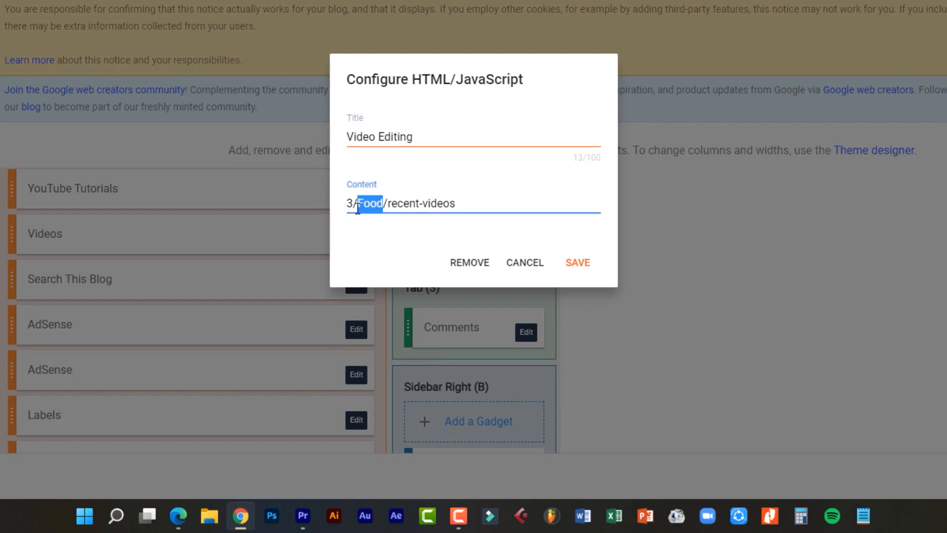
pyautogui.moveTo(429, 136); pyautogui.dragTo(372, 204)
pyautogui.hotkey('ctrl', 'c')
pyautogui.click(372, 204)
pyautogui.doubleClick(372, 203)
pyautogui.hotkey('ctrl', 'v')
pyautogui.click(578, 267)
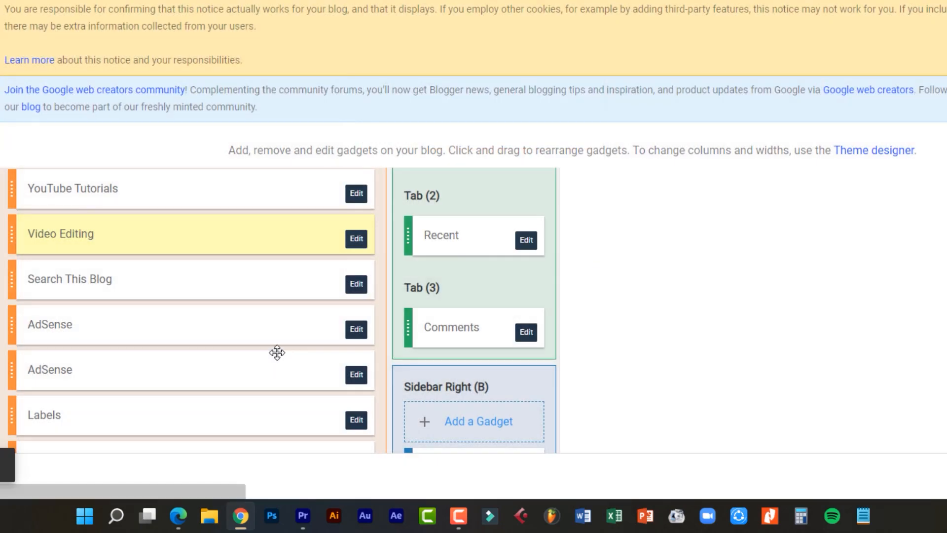
# Review the settings of the Search This Blog, AdSense, Labels and Report Abuse featured gadgets without changing them.
pyautogui.click(356, 286)
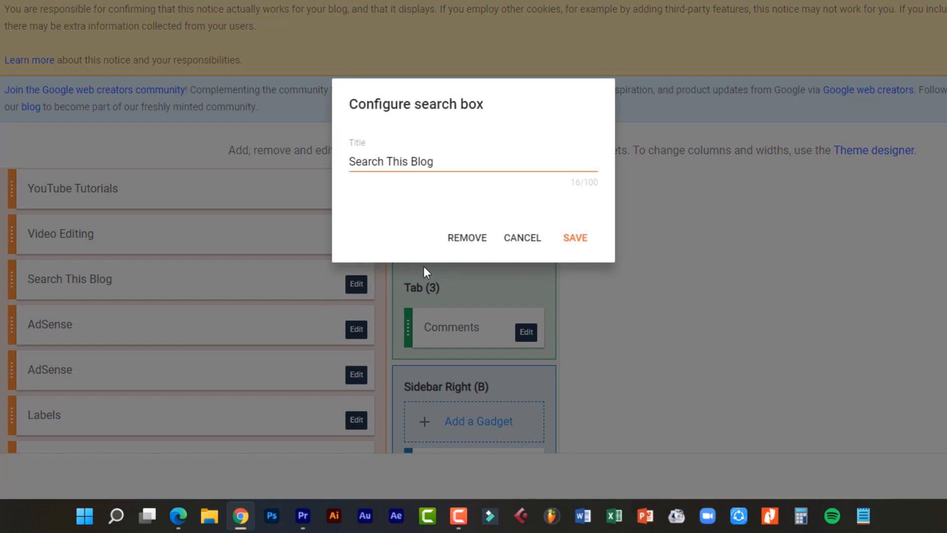
pyautogui.click(533, 243)
pyautogui.scroll(-2, 316, 365)
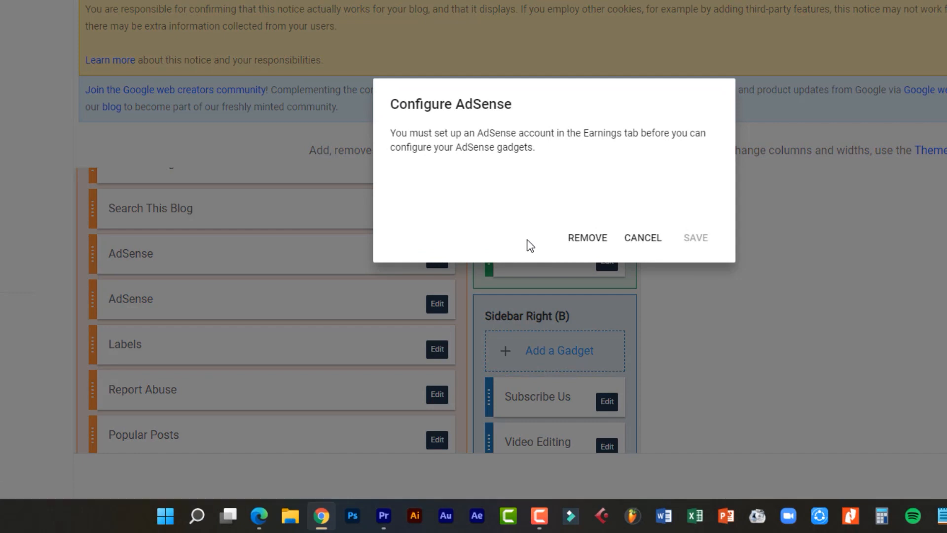
pyautogui.click(641, 243)
pyautogui.scroll(-1, 172, 328)
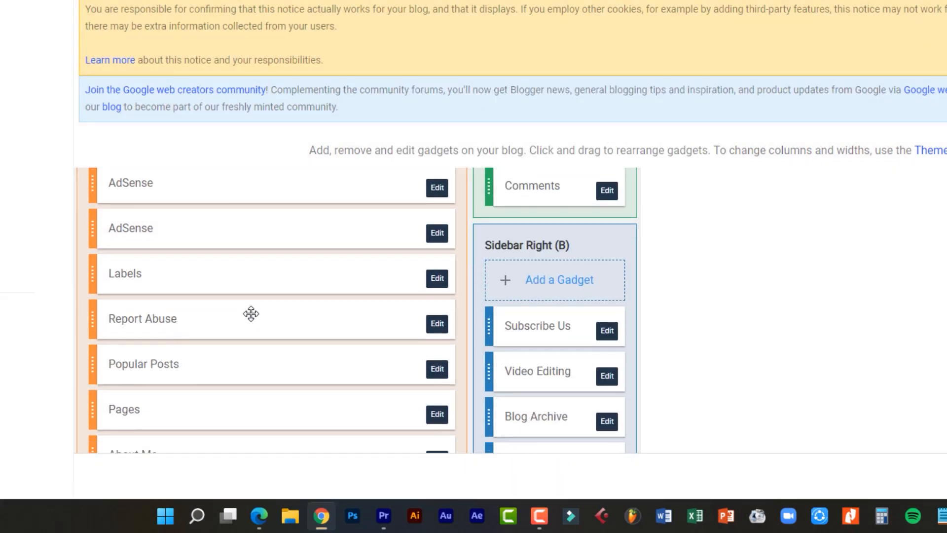
pyautogui.click(436, 280)
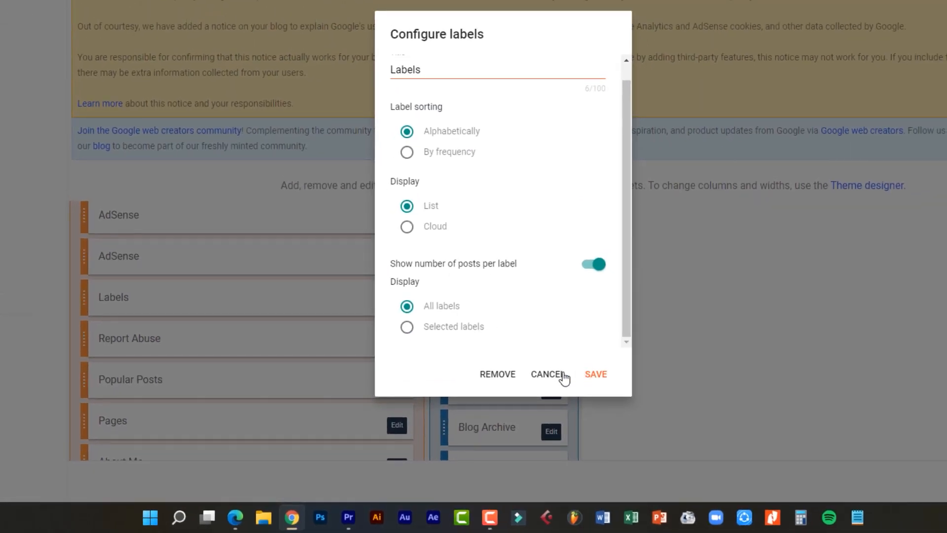
pyautogui.click(563, 376)
pyautogui.scroll(-2, 393, 368)
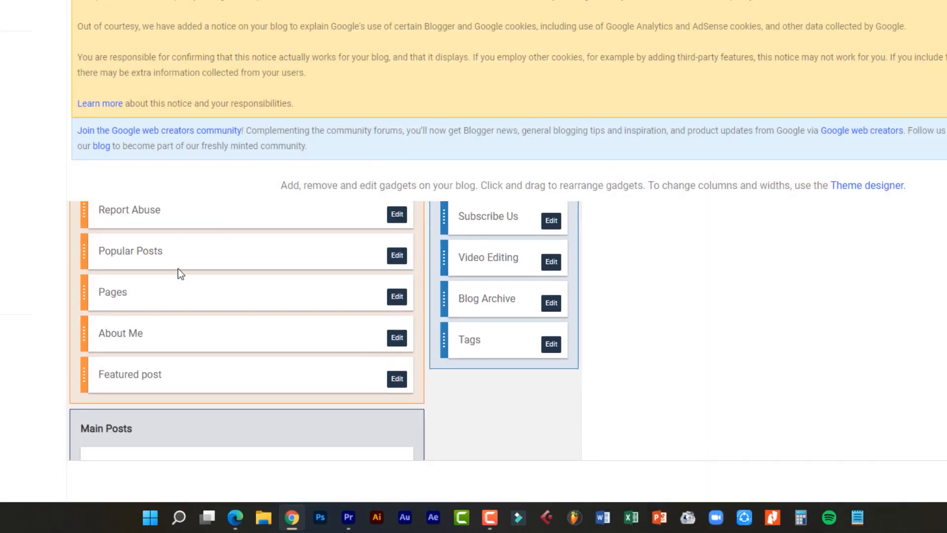
pyautogui.scroll(1, 386, 289)
pyautogui.click(396, 279)
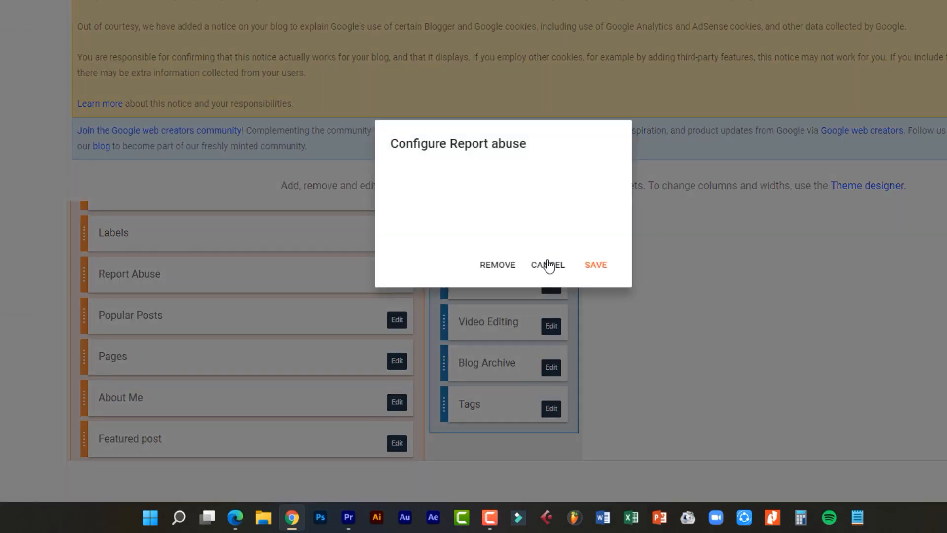
pyautogui.click(548, 264)
# Set the Popular Posts gadget to show the most viewed posts of all time and save it.
pyautogui.click(397, 320)
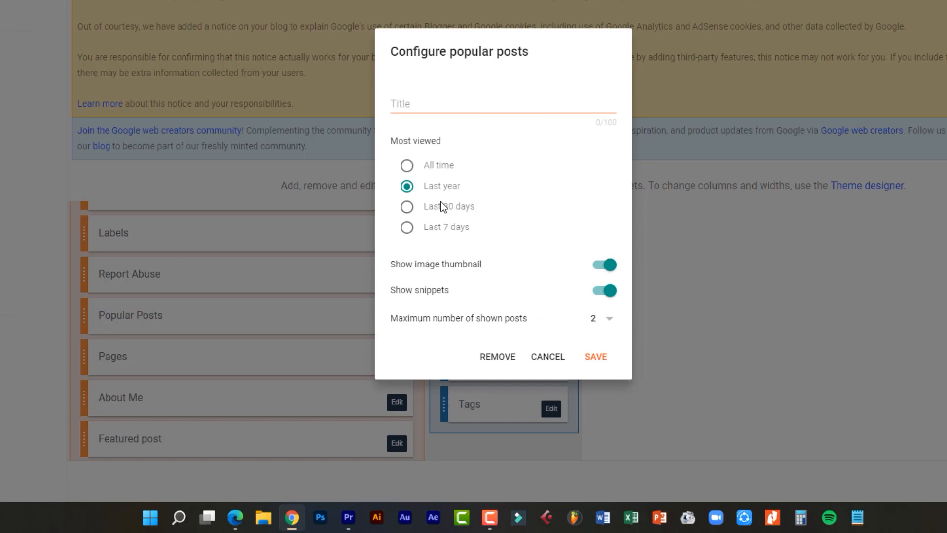
pyautogui.click(421, 166)
pyautogui.click(599, 357)
pyautogui.scroll(-1, 218, 340)
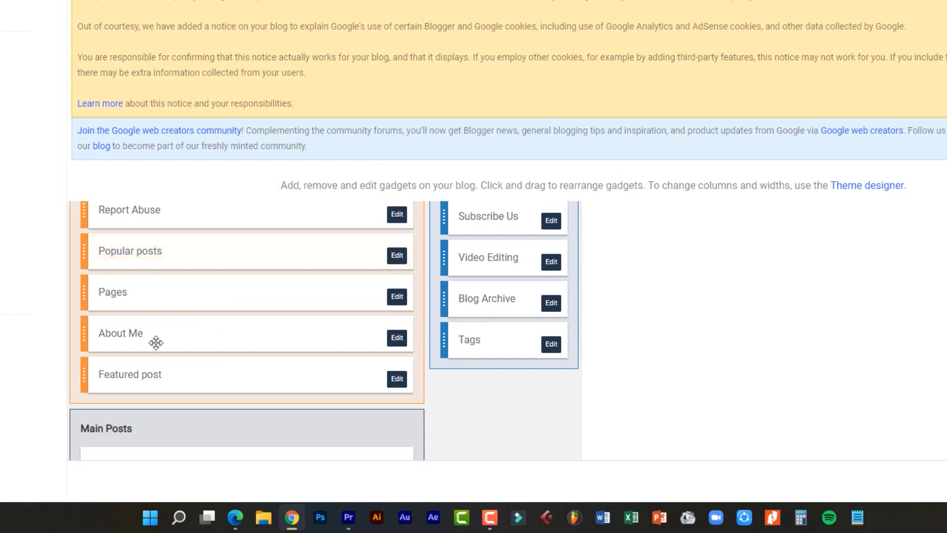
# Turn off Show about me in the About Me gadget's profile settings and save them.
pyautogui.click(398, 339)
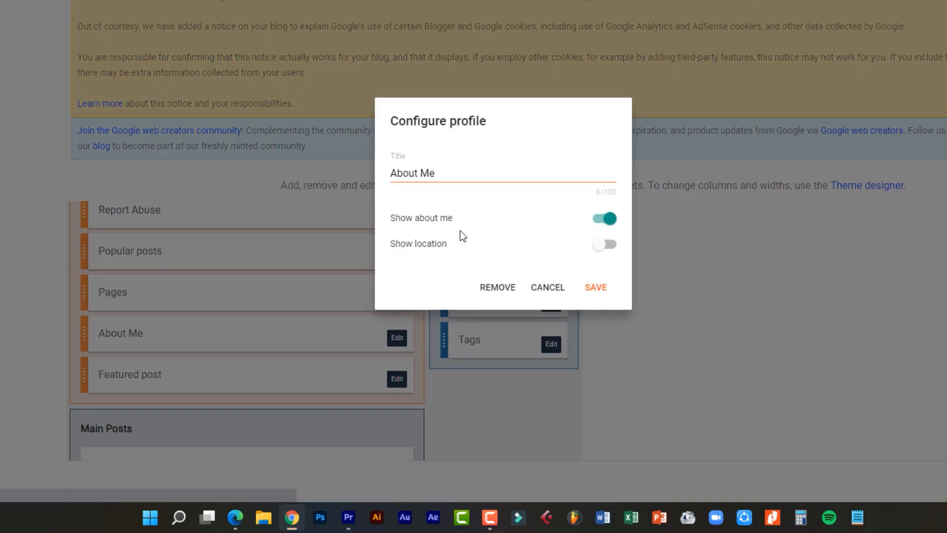
pyautogui.click(608, 222)
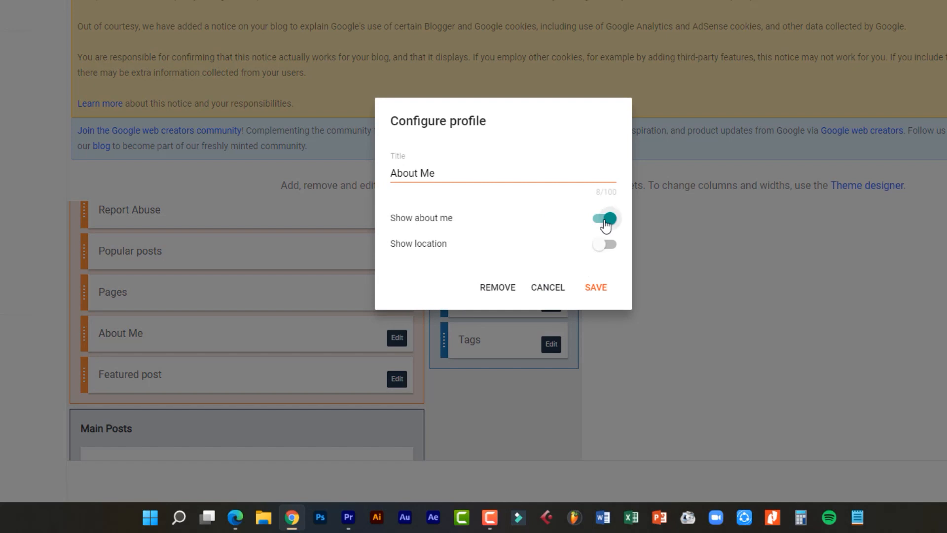
pyautogui.click(593, 295)
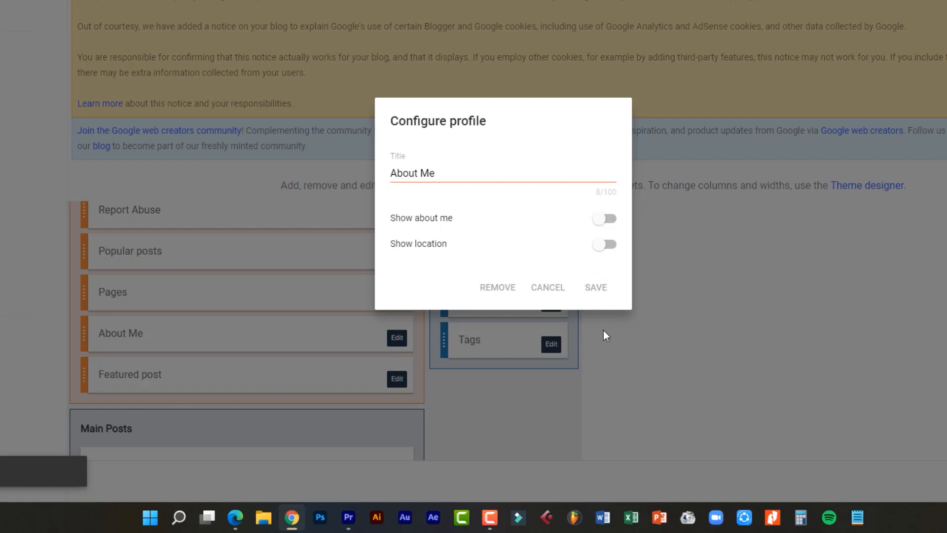
# Set the number of posts on the main page to 25 in the Blog Posts gadget under Main Posts.
pyautogui.scroll(-4, 514, 429)
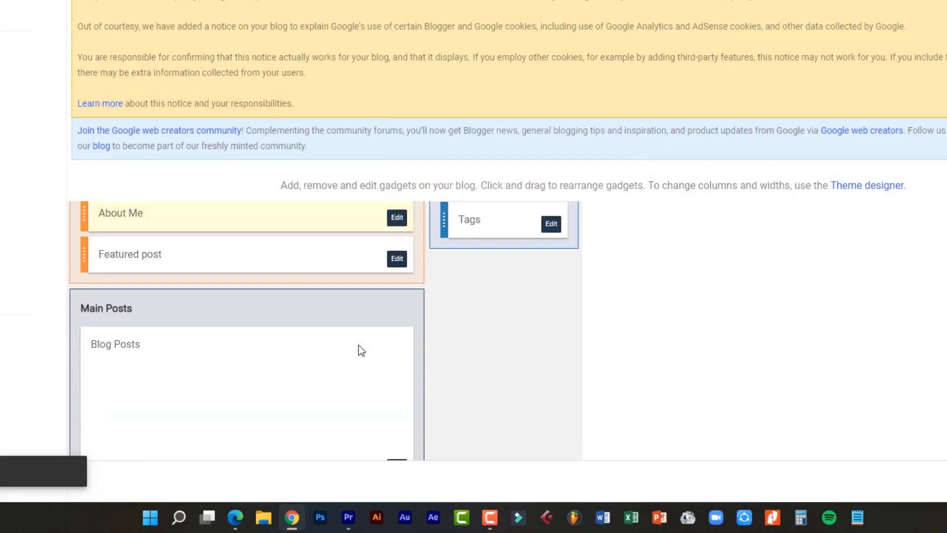
pyautogui.scroll(1, 444, 287)
pyautogui.scroll(-5, 537, 418)
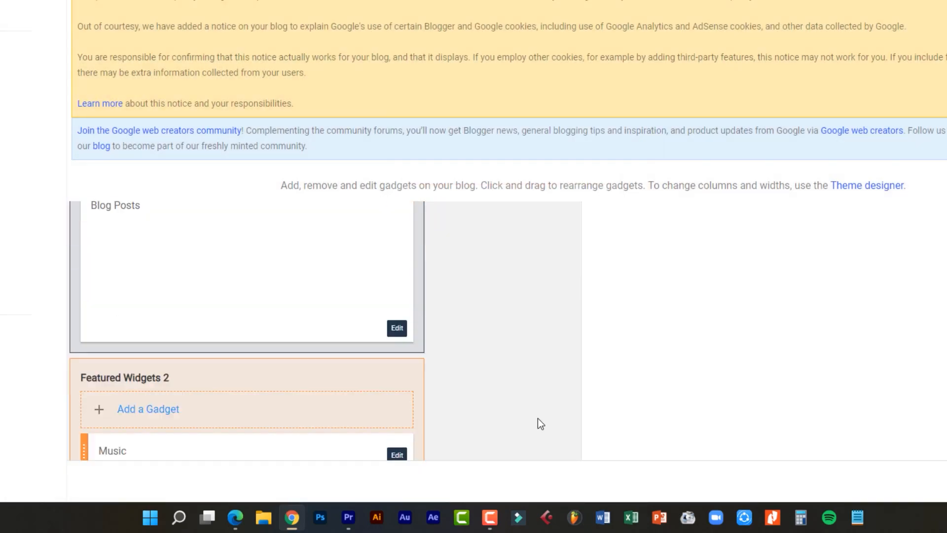
pyautogui.scroll(5, 526, 402)
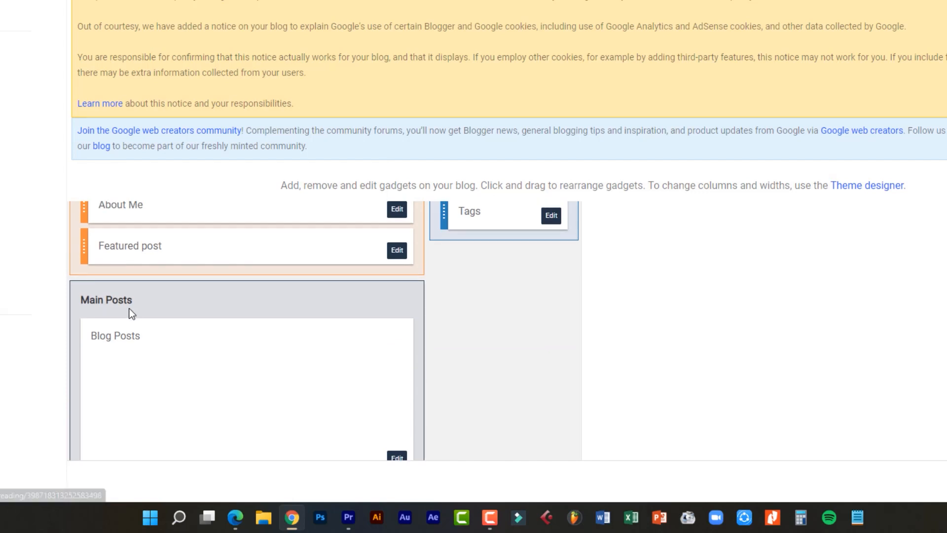
pyautogui.scroll(-1, 185, 351)
pyautogui.scroll(-1, 184, 355)
pyautogui.click(396, 330)
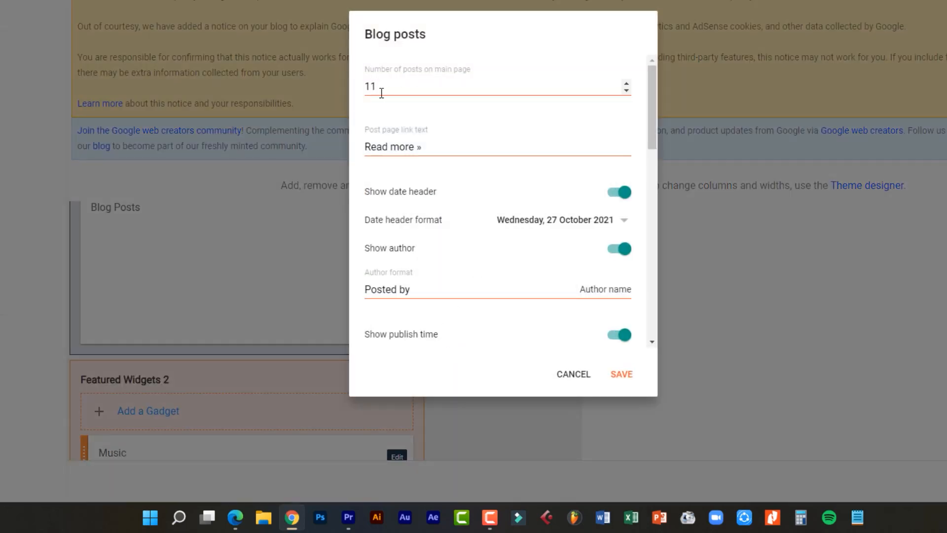
pyautogui.doubleClick(398, 90)
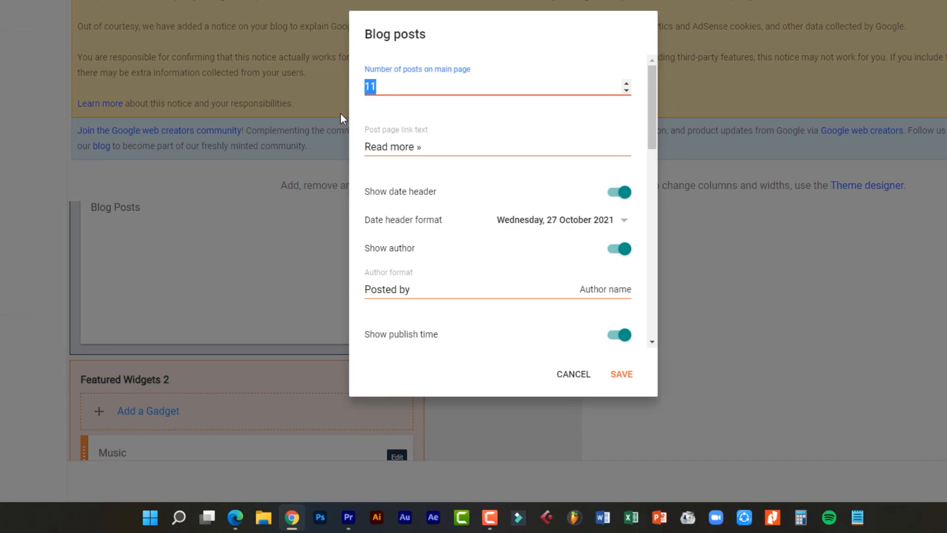
pyautogui.write('25')
# Review the remaining Blog Posts options without changing them and save the gadget's settings.
pyautogui.scroll(-4, 524, 300)
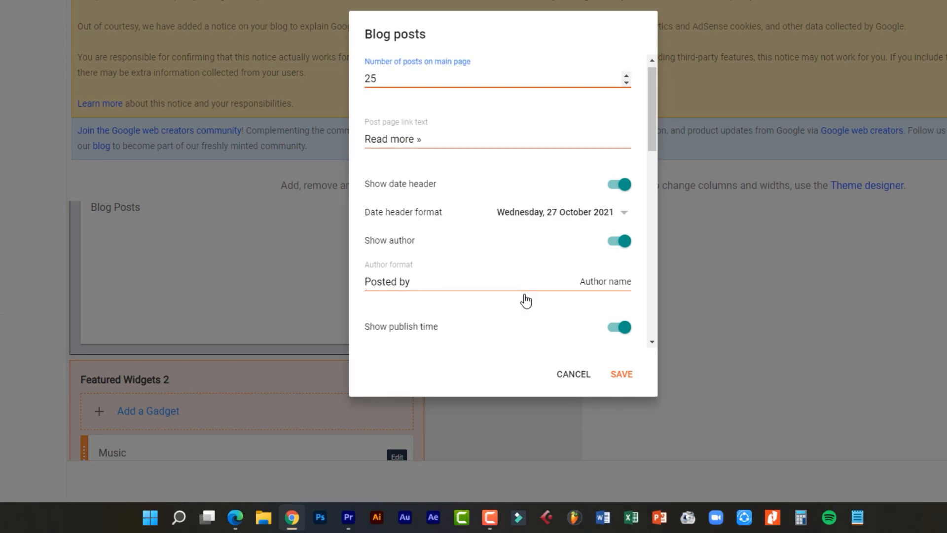
pyautogui.scroll(4, 503, 320)
pyautogui.doubleClick(384, 89)
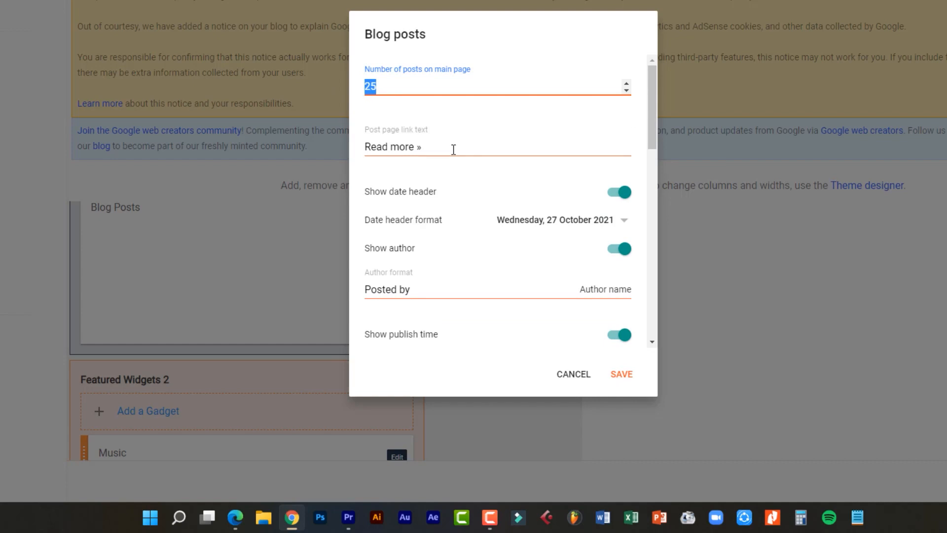
pyautogui.scroll(-10, 490, 247)
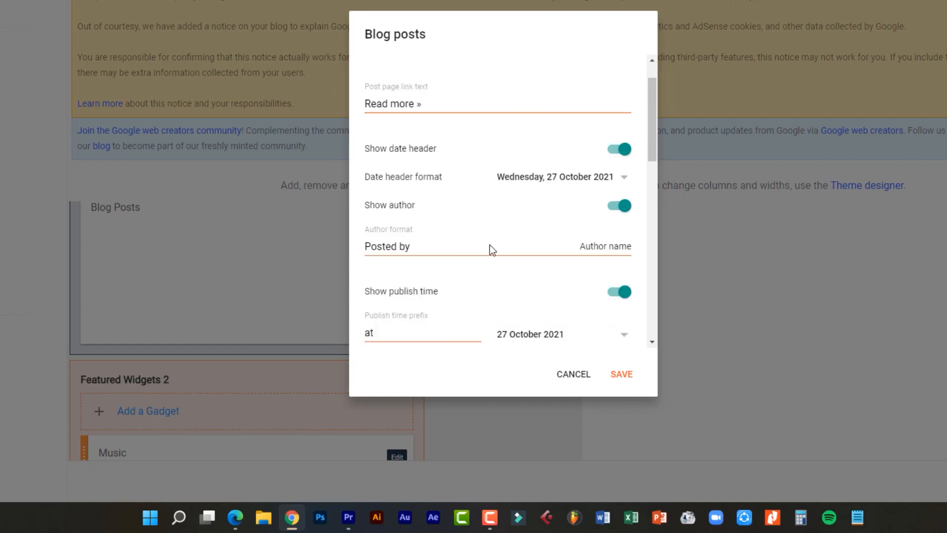
pyautogui.click(627, 375)
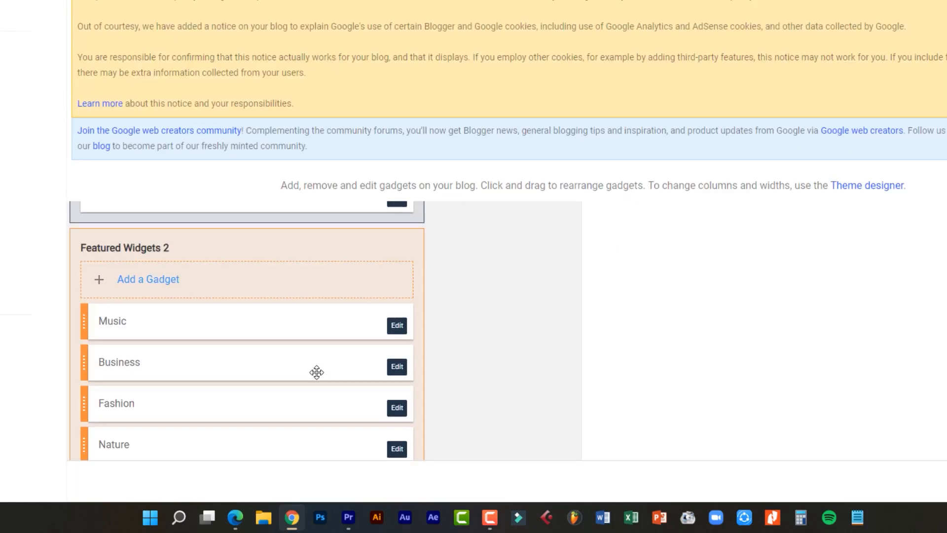
# Reload the Creator Fact homepage and examine its featured widgets, recent posts and sidebar.
pyautogui.scroll(-3, 309, 365)
pyautogui.scroll(3, 231, 335)
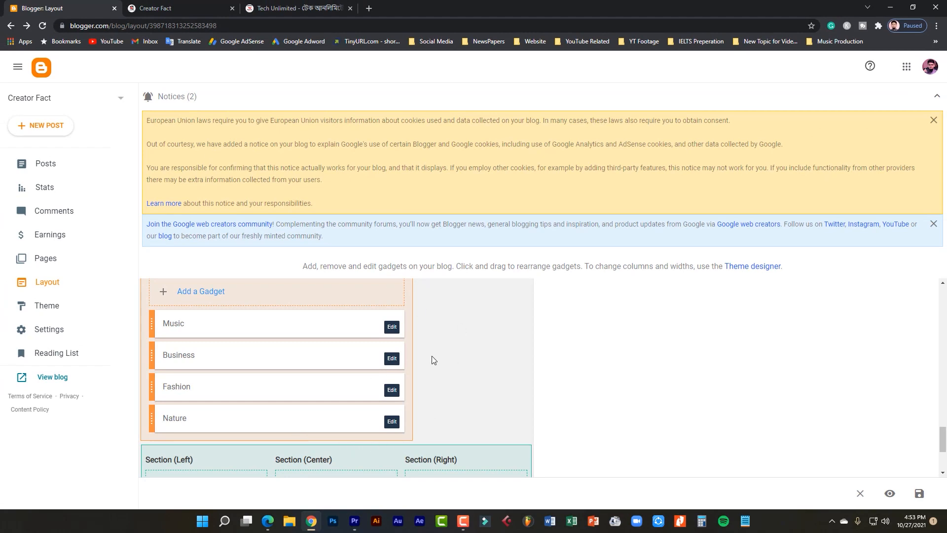
pyautogui.click(217, 7)
pyautogui.scroll(15, 268, 281)
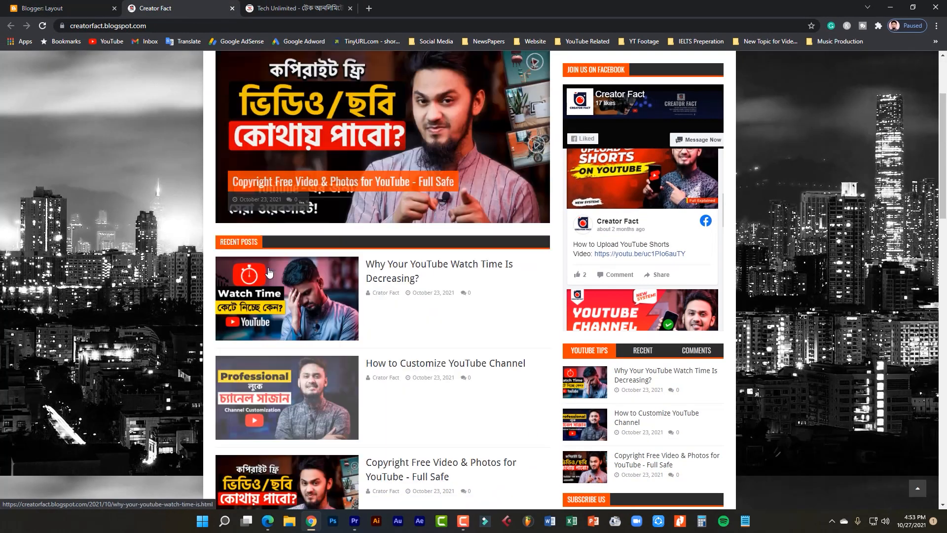
pyautogui.press('F5')
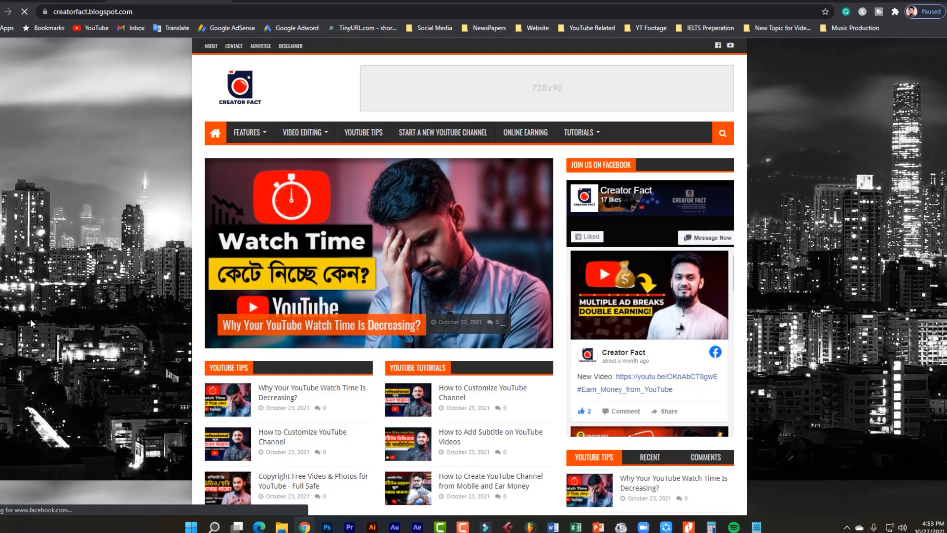
pyautogui.scroll(-3, 31, 318)
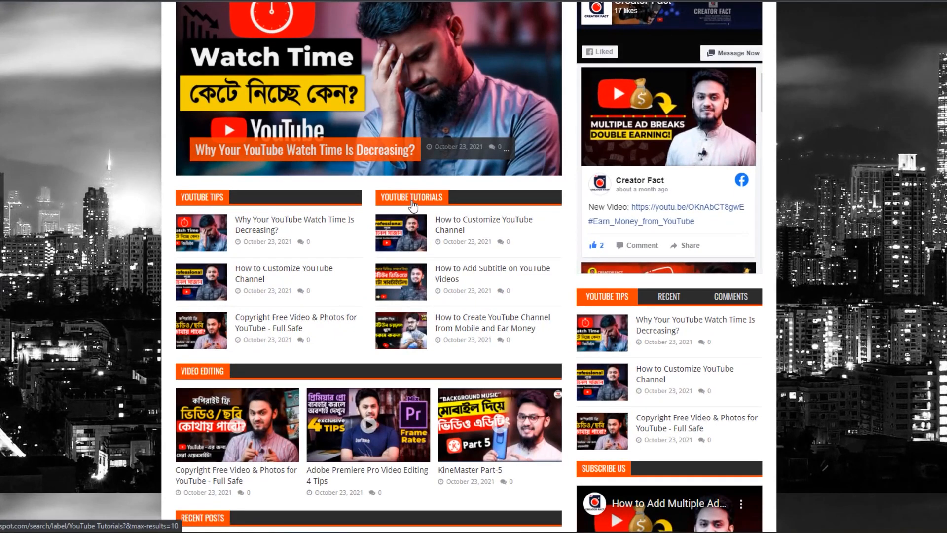
pyautogui.scroll(-2, 247, 411)
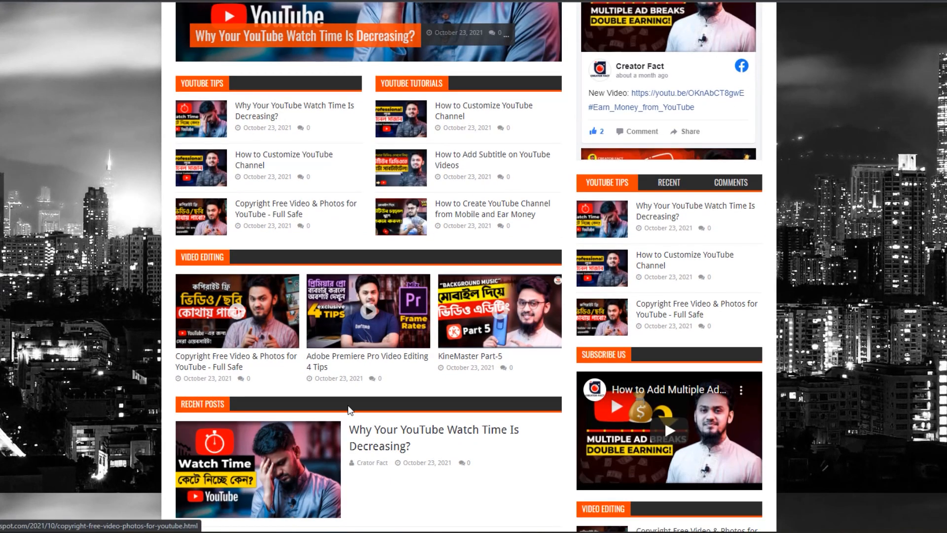
pyautogui.scroll(-2, 190, 341)
pyautogui.scroll(-20, 190, 341)
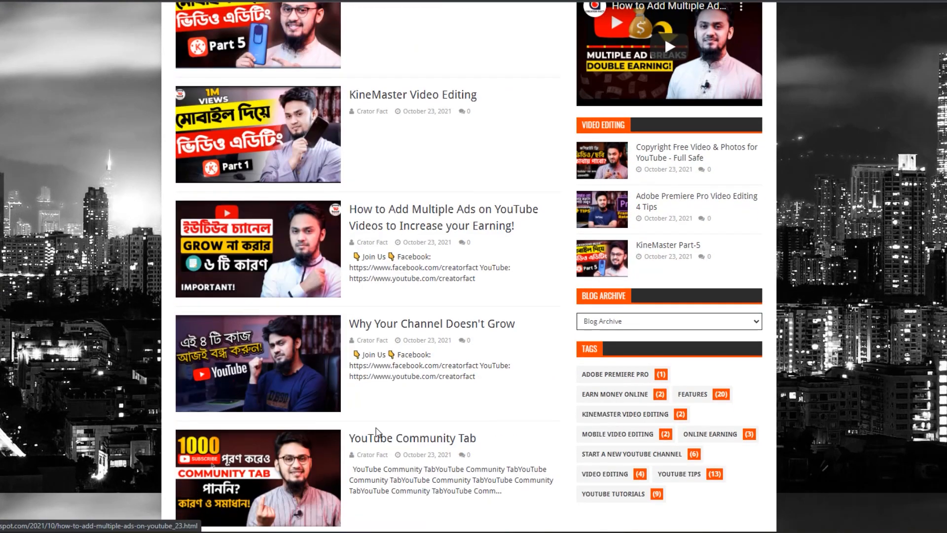
pyautogui.scroll(-2, 445, 455)
pyautogui.scroll(10, 286, 344)
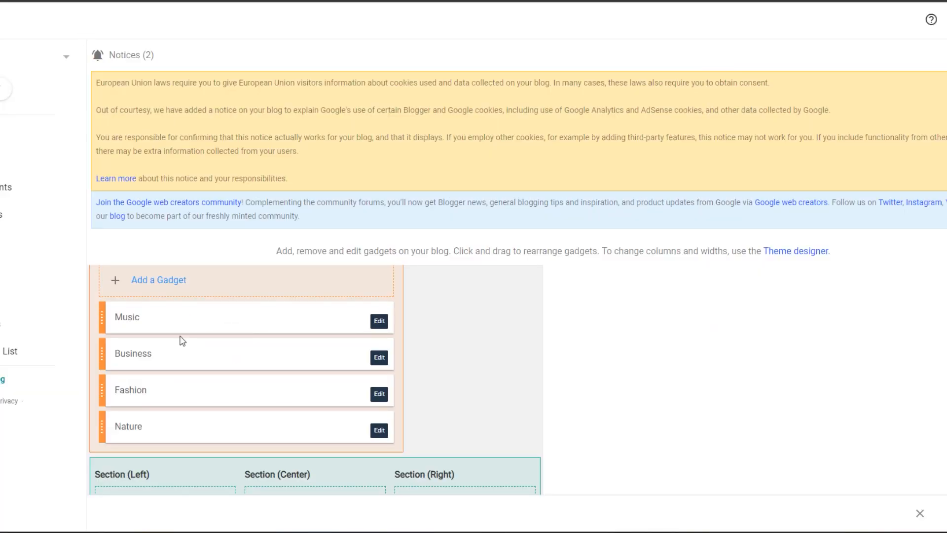
# Open the Music gadget's settings in Featured Widgets 2 and check the blog's tag list for a suitable label.
pyautogui.click(379, 321)
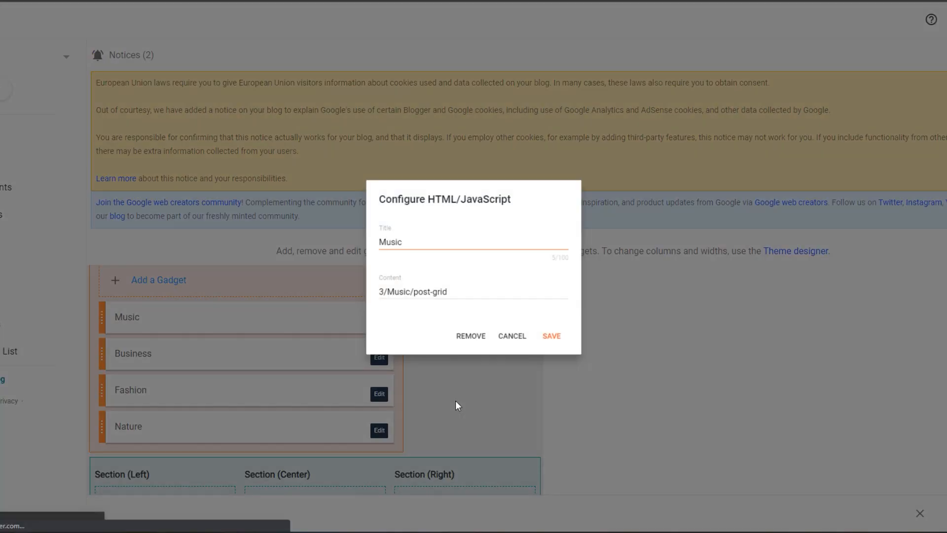
pyautogui.moveTo(415, 234); pyautogui.dragTo(297, 235)
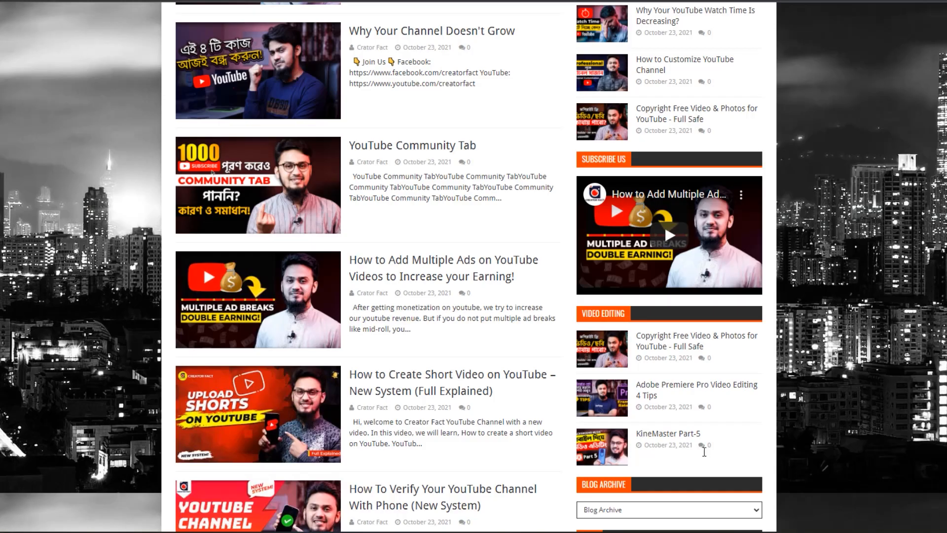
pyautogui.scroll(-1, 715, 455)
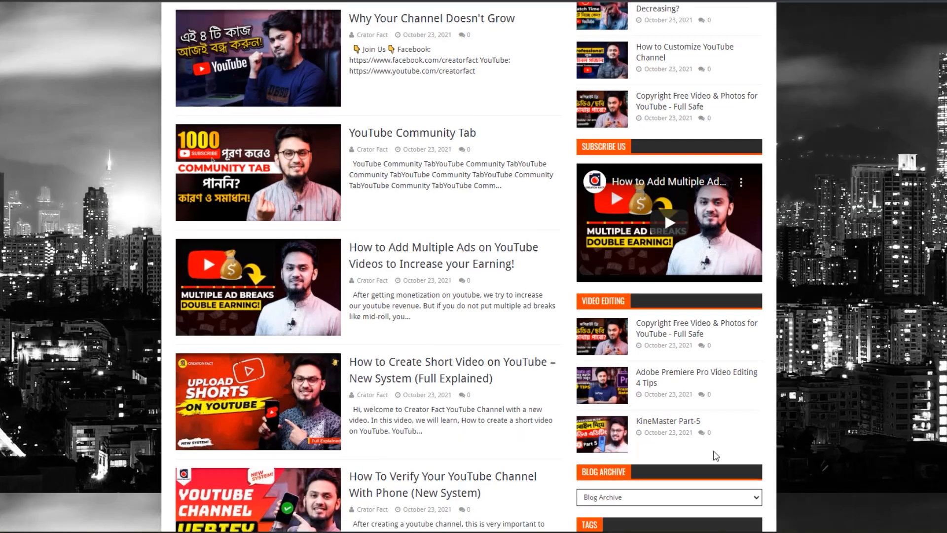
pyautogui.scroll(-8, 716, 456)
pyautogui.scroll(6, 702, 473)
pyautogui.scroll(-4, 700, 458)
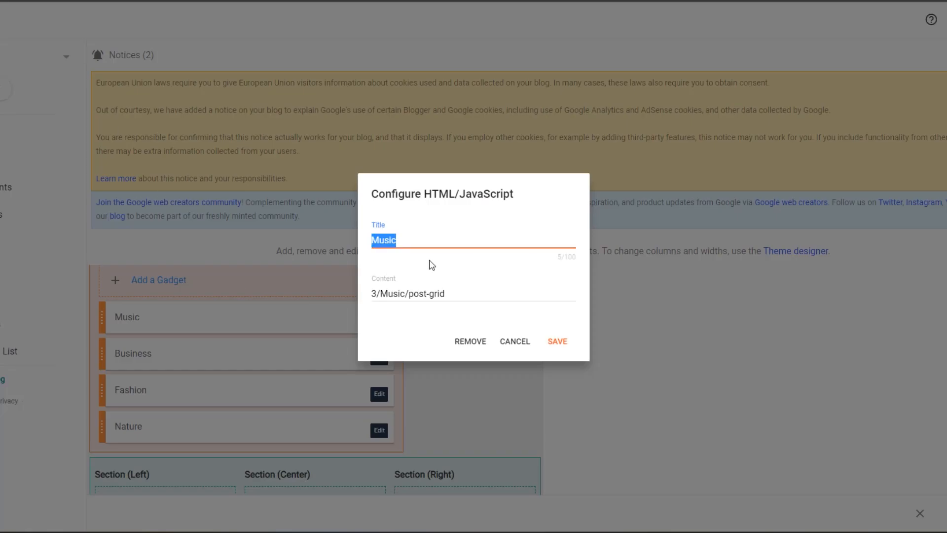
# Change the Music gadget's title to Mobile Video Editing, replace the label Music in its content with the same text, and save.
pyautogui.write('Mobile Video Editin')
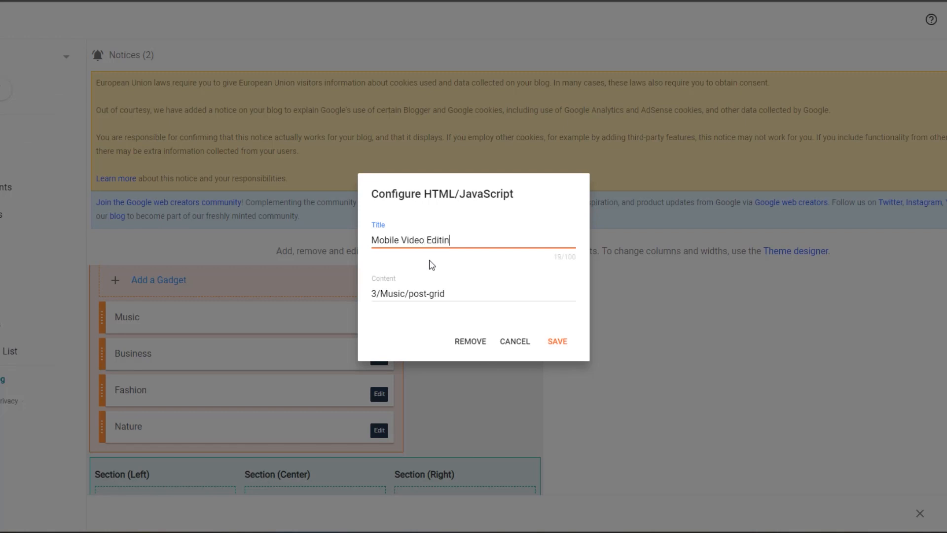
pyautogui.hotkey('ctrl', 'a')
pyautogui.hotkey('ctrl', 'c')
pyautogui.click(402, 294)
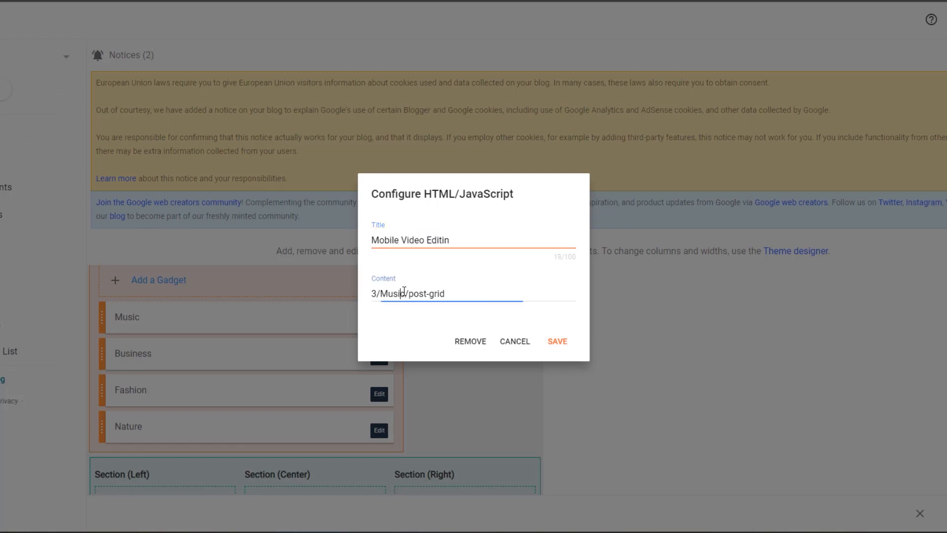
pyautogui.doubleClick(402, 293)
pyautogui.hotkey('ctrl', 'v')
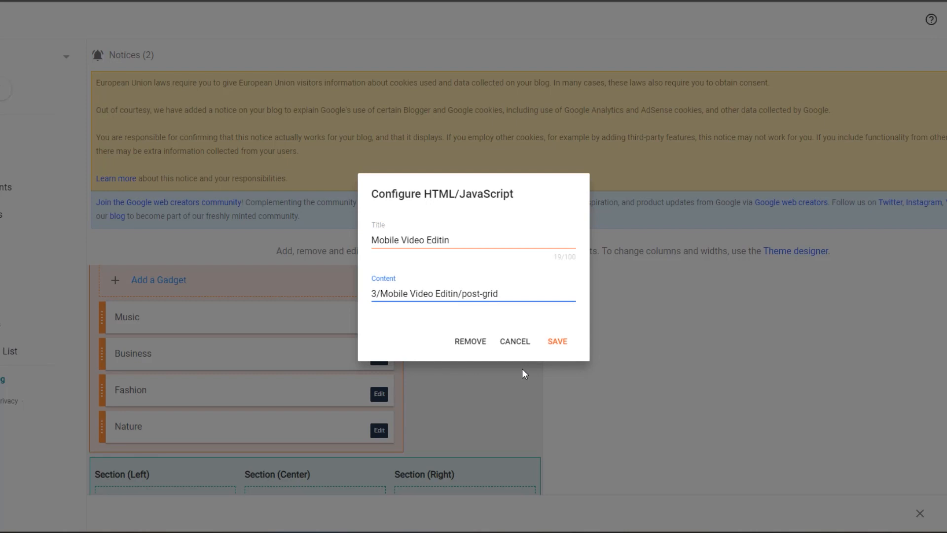
pyautogui.write('g')
pyautogui.click(465, 240)
pyautogui.click(558, 342)
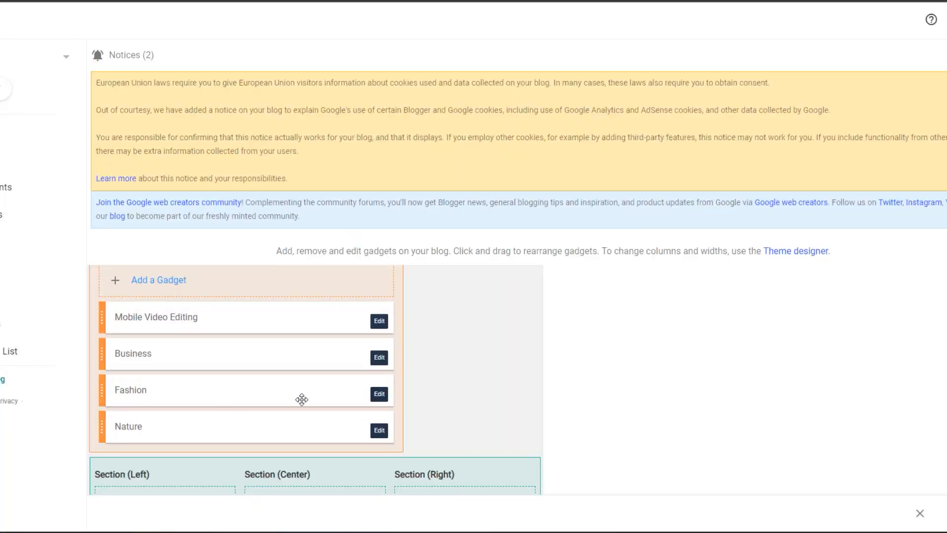
# Change the Business gadget's title to Online Earning, replace the label Business in its content with the same text, and save.
pyautogui.click(379, 357)
pyautogui.doubleClick(397, 238)
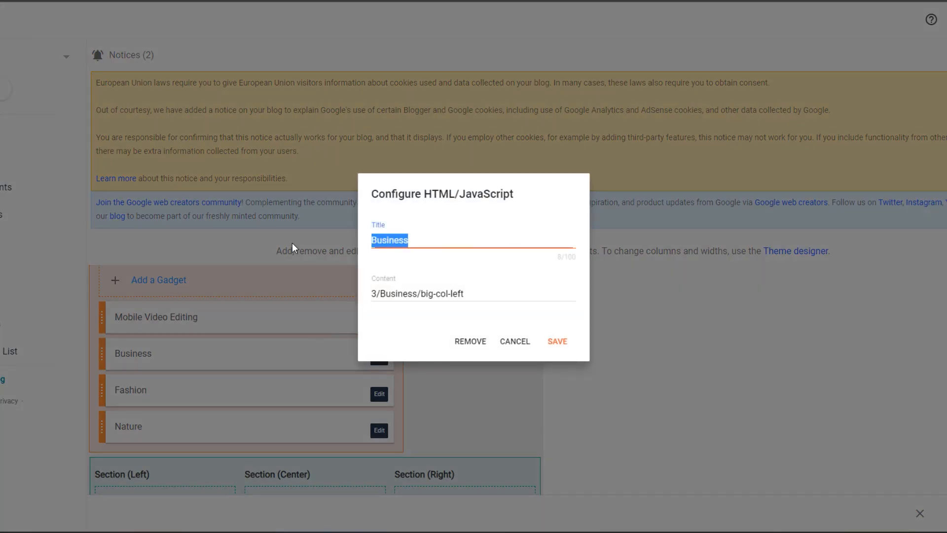
pyautogui.write('Online Earning')
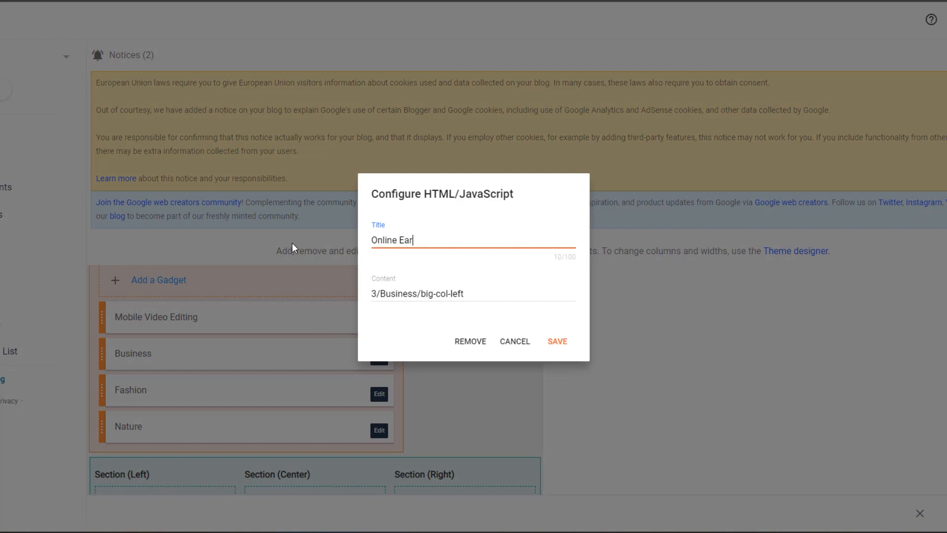
pyautogui.hotkey('ctrl', 'a')
pyautogui.hotkey('ctrl', 'c')
pyautogui.moveTo(417, 293); pyautogui.dragTo(380, 293)
pyautogui.hotkey('ctrl', 'v')
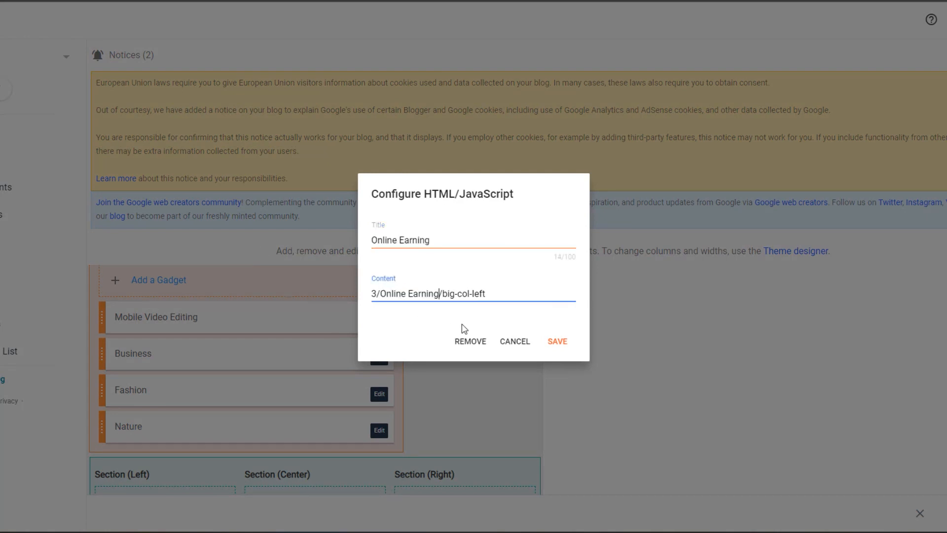
pyautogui.click(557, 341)
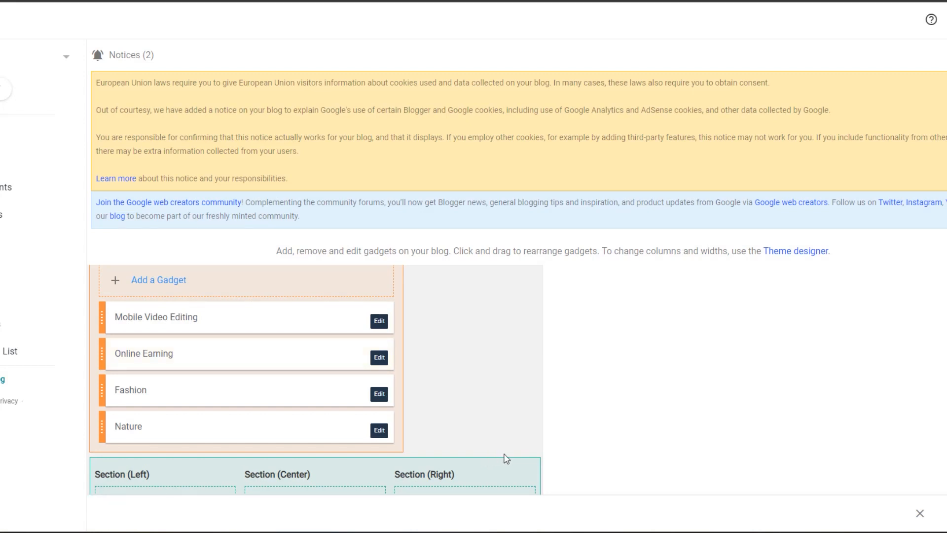
# Change the Fashion gadget's title to KineMaster Video Editing, replace the label Fashion in its content with the same text, and save.
pyautogui.scroll(-1, 503, 454)
pyautogui.click(378, 337)
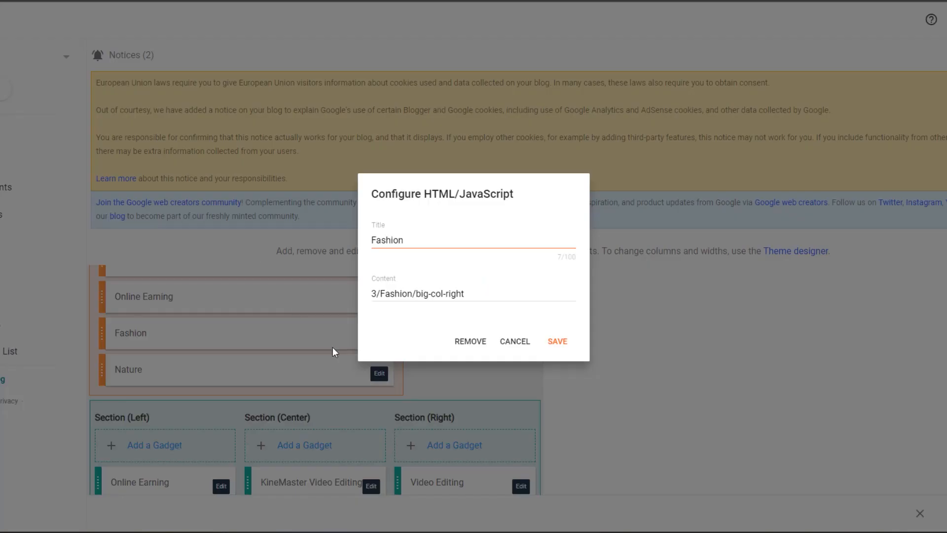
pyautogui.doubleClick(408, 244)
pyautogui.write('KineMaster Video Editing')
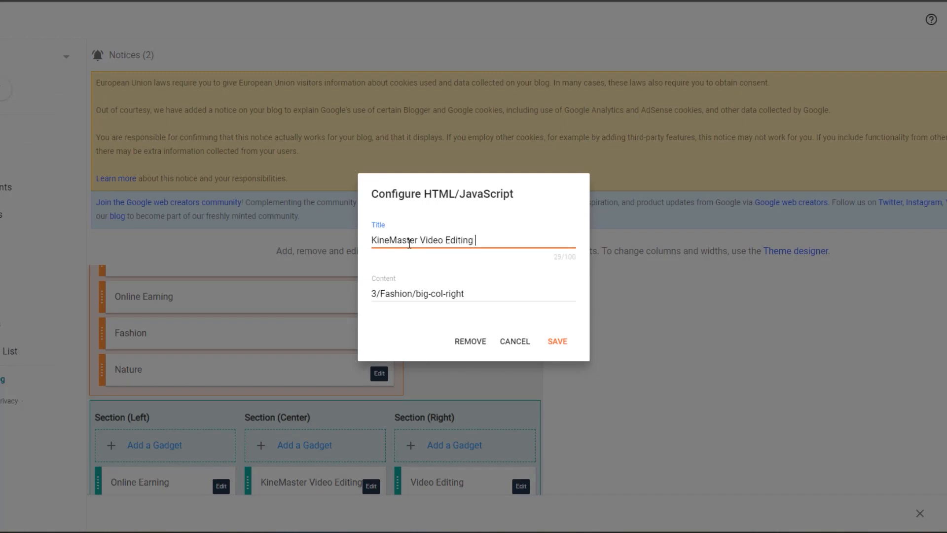
pyautogui.press('BackSpace')
pyautogui.hotkey('ctrl', 'a')
pyautogui.hotkey('ctrl', 'c')
pyautogui.click(409, 294)
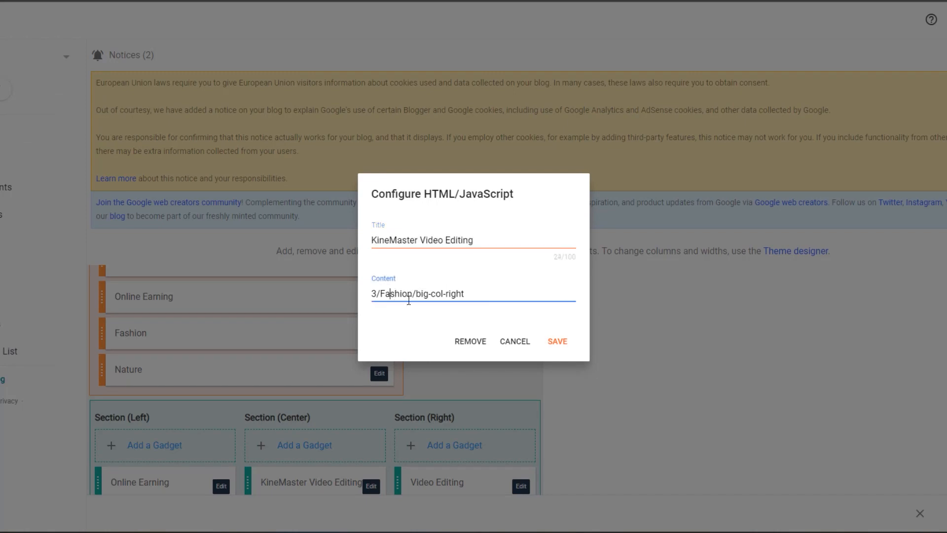
pyautogui.moveTo(413, 294); pyautogui.dragTo(387, 294)
pyautogui.hotkey('ctrl', 'v')
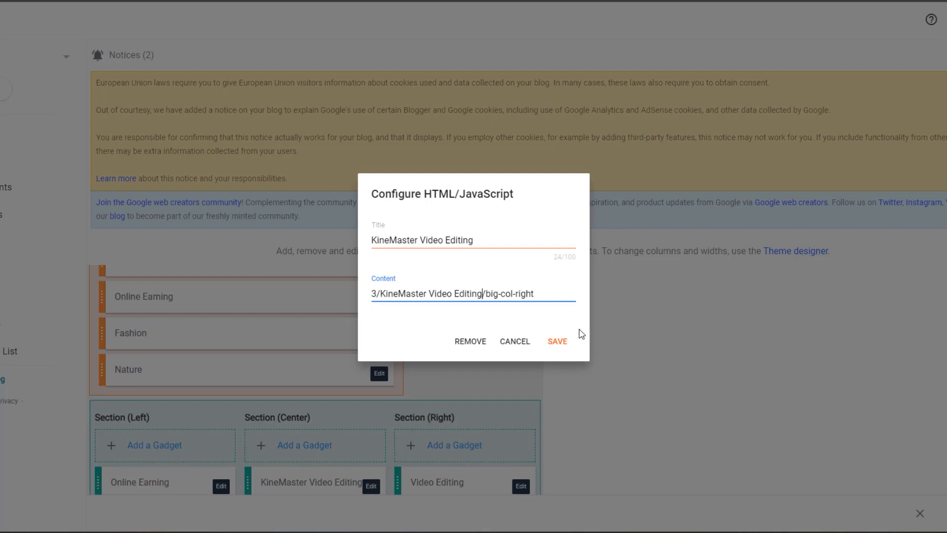
pyautogui.click(558, 341)
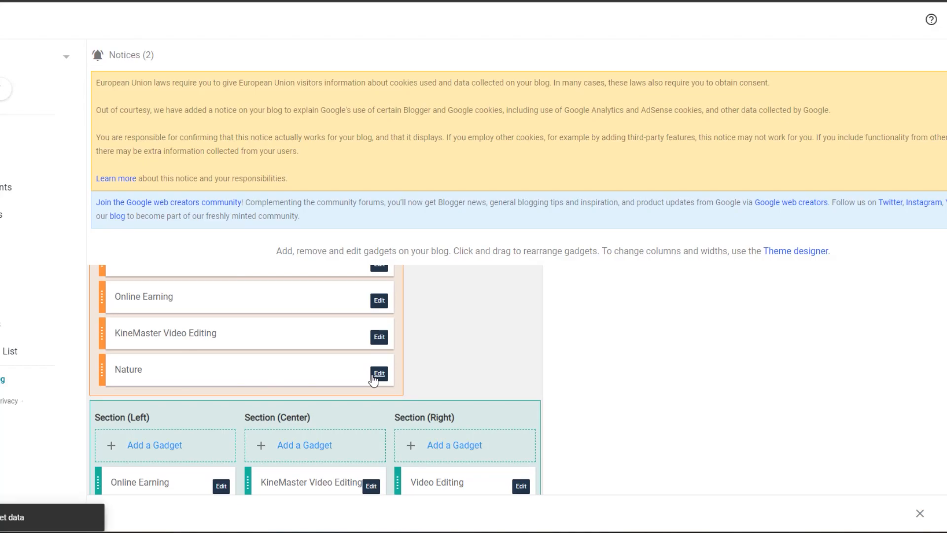
# Change the Nature gadget's title to Start A New YouTube Channel, replace the label Nature in its content with the same text, and save.
pyautogui.click(373, 378)
pyautogui.click(421, 241)
pyautogui.doubleClick(421, 242)
pyautogui.write('Start A New YouTube Channel')
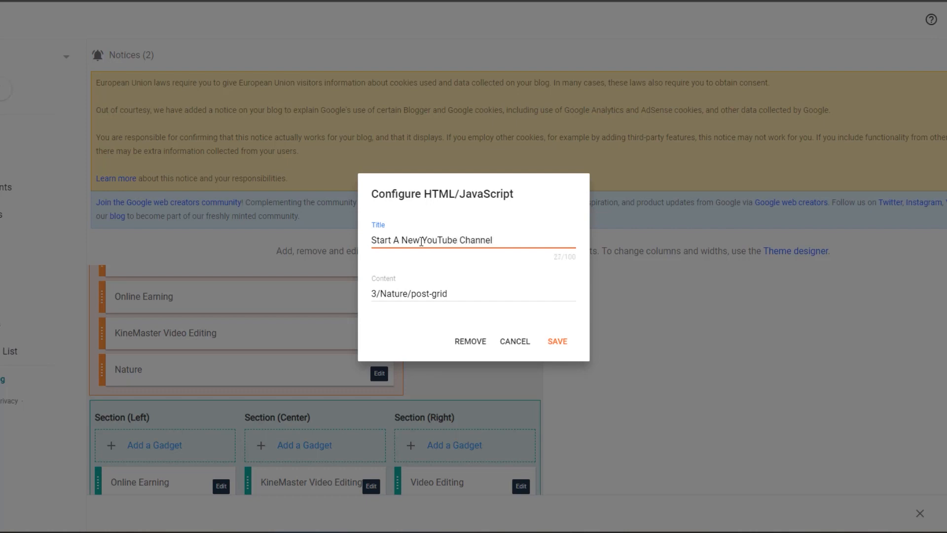
pyautogui.tripleClick(421, 241)
pyautogui.hotkey('ctrl', 'c')
pyautogui.click(405, 294)
pyautogui.moveTo(407, 293); pyautogui.dragTo(388, 295)
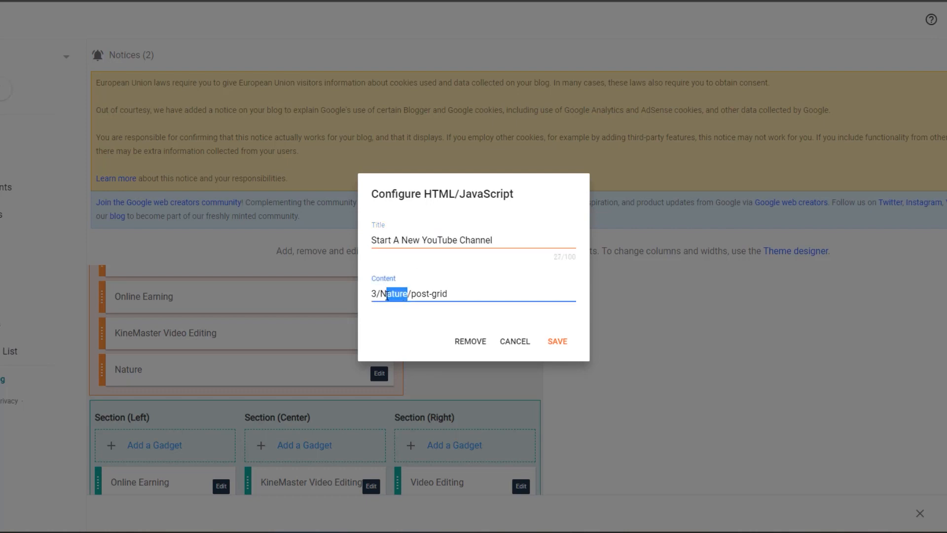
pyautogui.hotkey('ctrl', 'v')
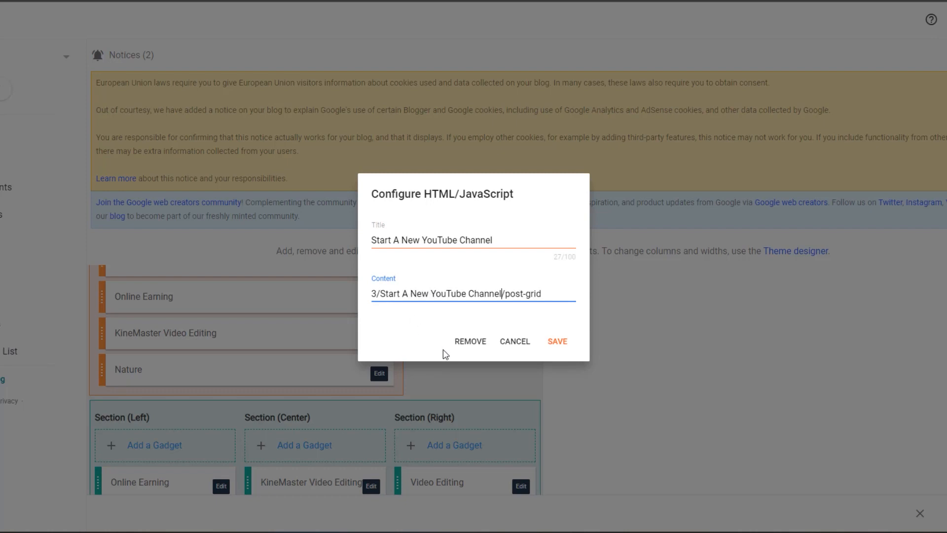
pyautogui.click(554, 342)
# Reload the Creator Fact homepage and check the slider, recent posts and the updated featured widgets below them.
pyautogui.scroll(-2, 656, 439)
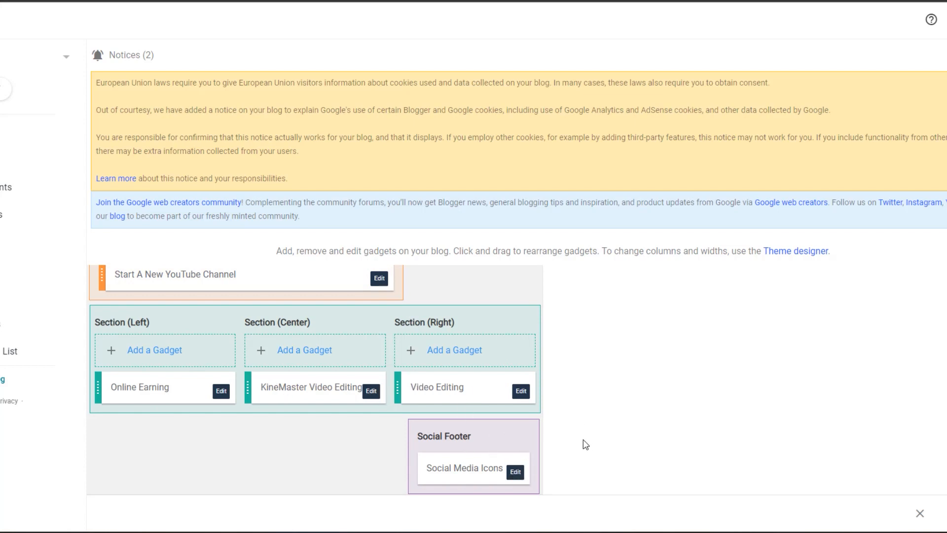
pyautogui.scroll(10, 590, 446)
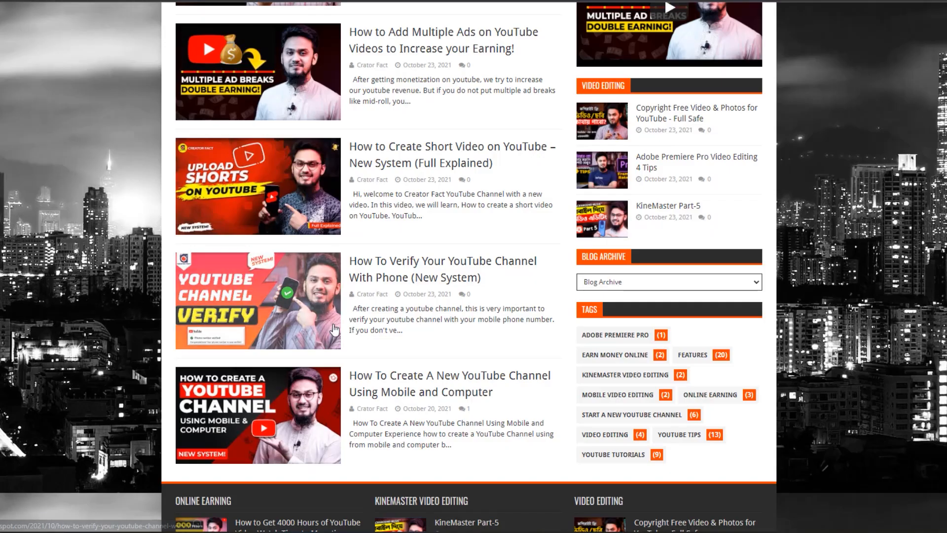
pyautogui.scroll(15, 57, 152)
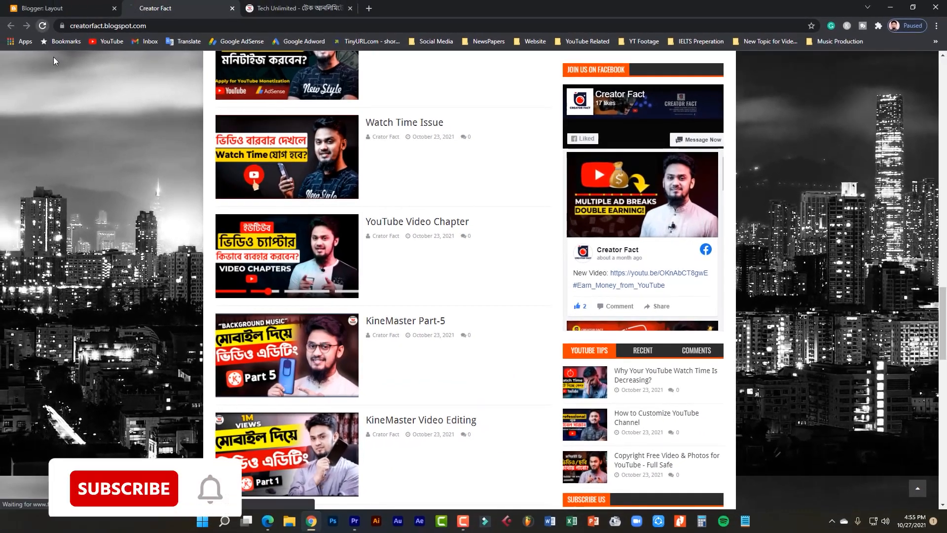
pyautogui.scroll(15, 118, 384)
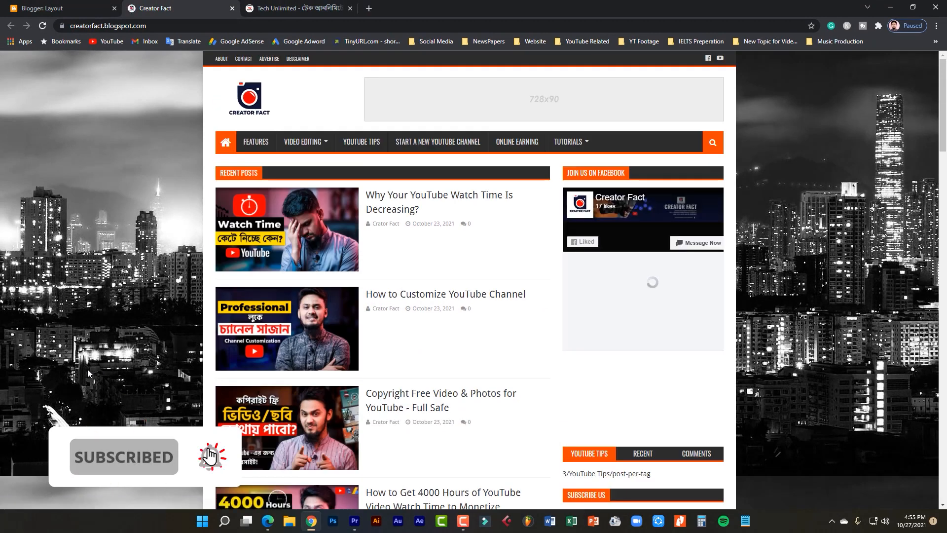
pyautogui.scroll(-15, 85, 372)
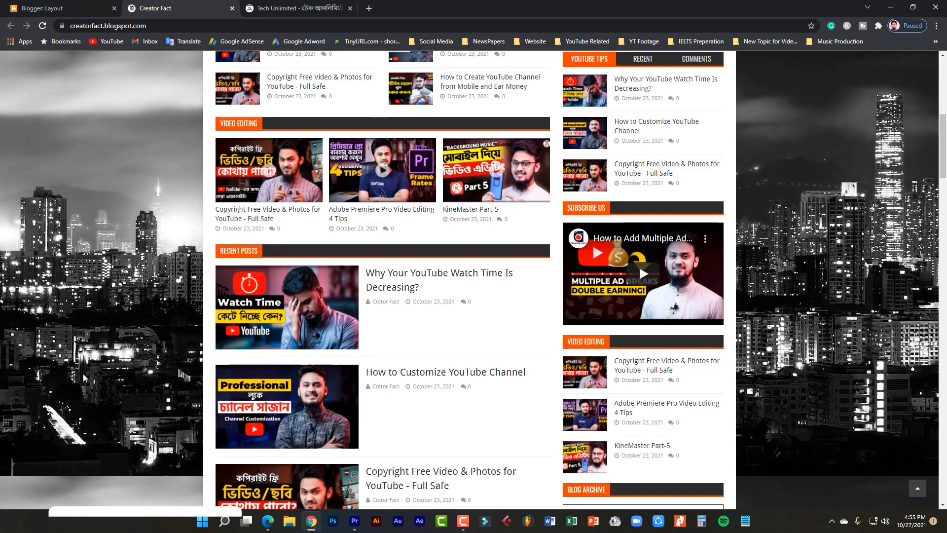
pyautogui.scroll(-15, 85, 375)
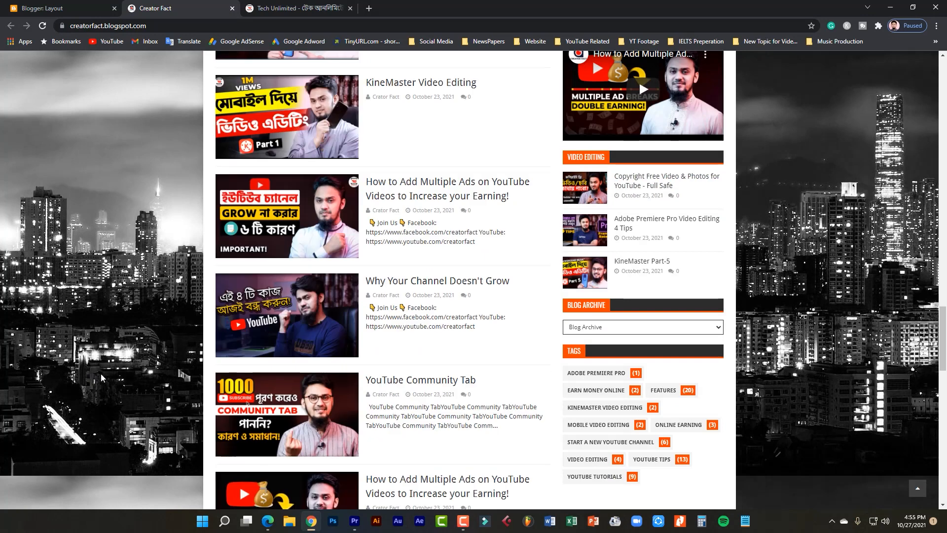
pyautogui.scroll(2, 110, 371)
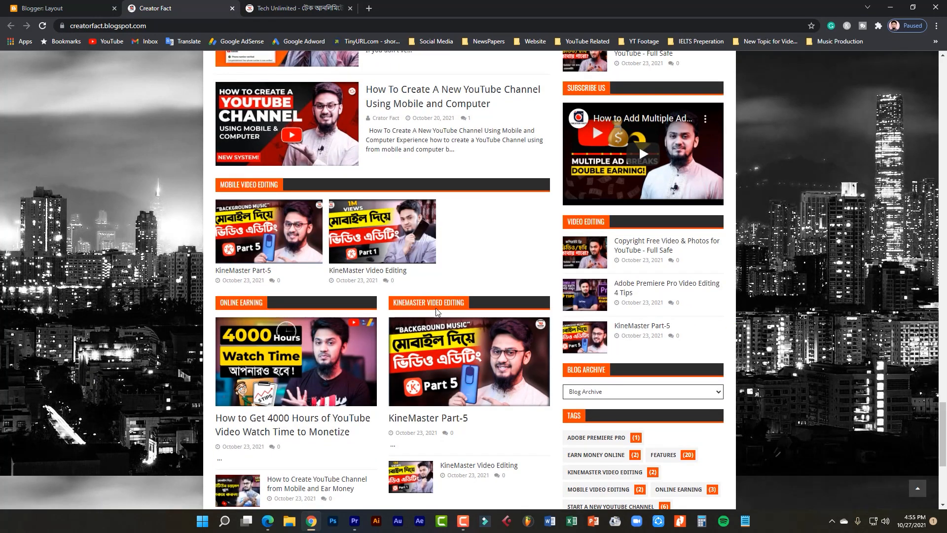
pyautogui.scroll(-4, 498, 309)
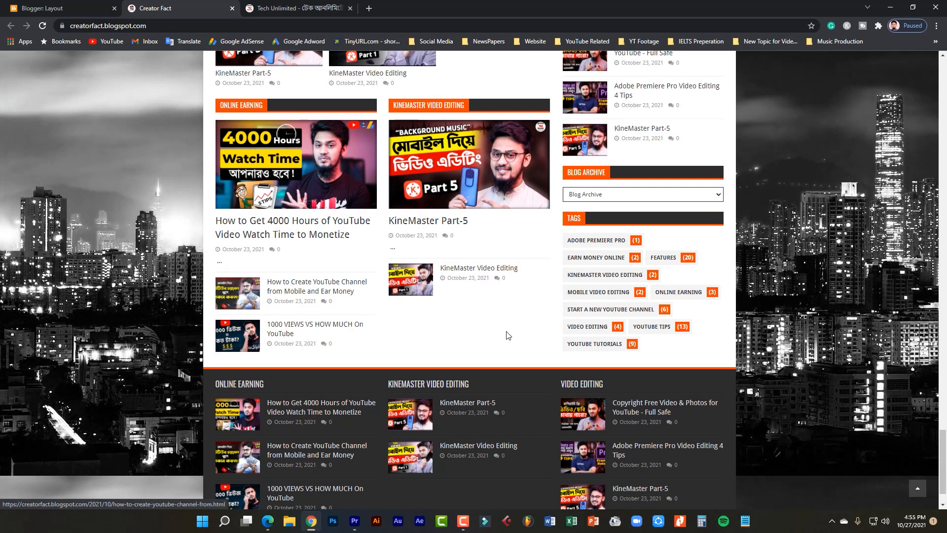
pyautogui.scroll(3, 371, 348)
pyautogui.scroll(-4, 372, 348)
pyautogui.scroll(10, 247, 308)
pyautogui.scroll(15, 247, 309)
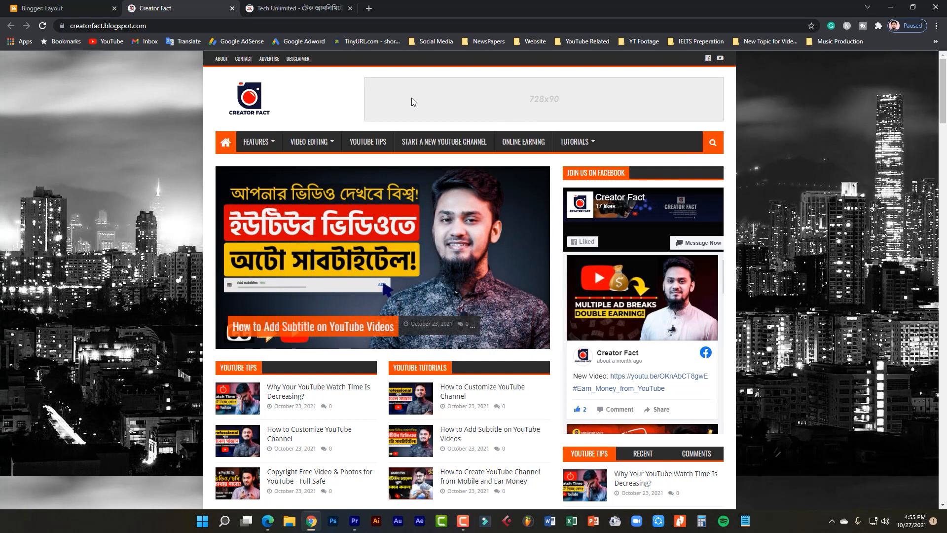
# Inspect the image code in the Header Ads gadget of the Ads 728x90 section and close its settings without saving.
pyautogui.click(3, 5)
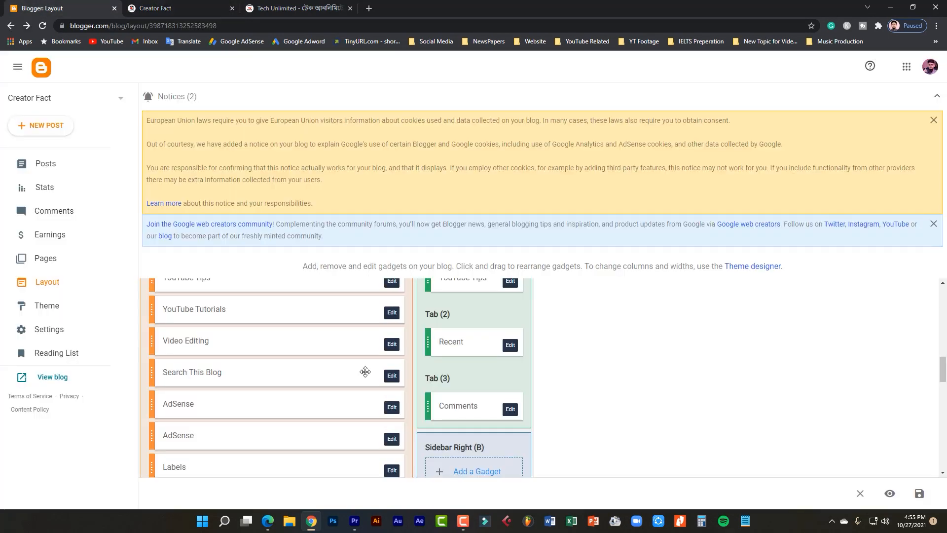
pyautogui.scroll(10, 362, 373)
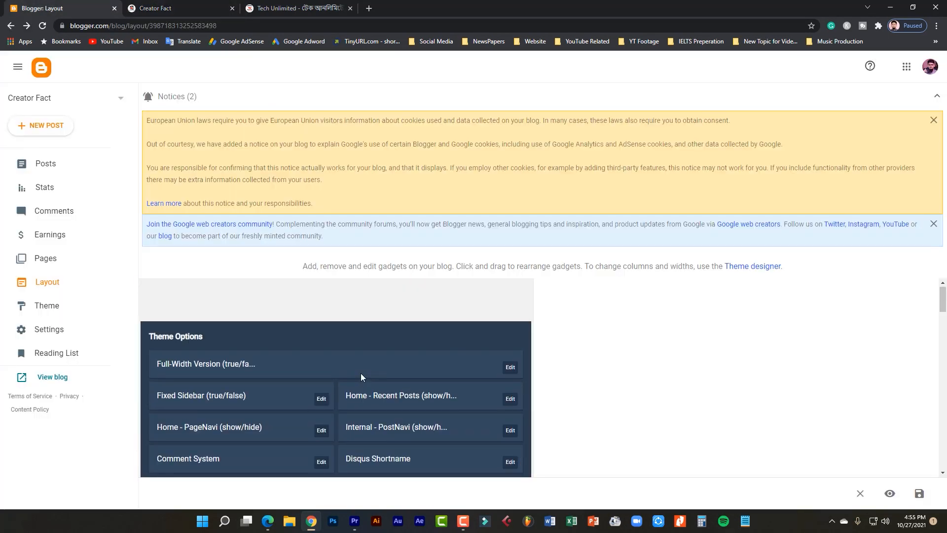
pyautogui.scroll(-4, 354, 383)
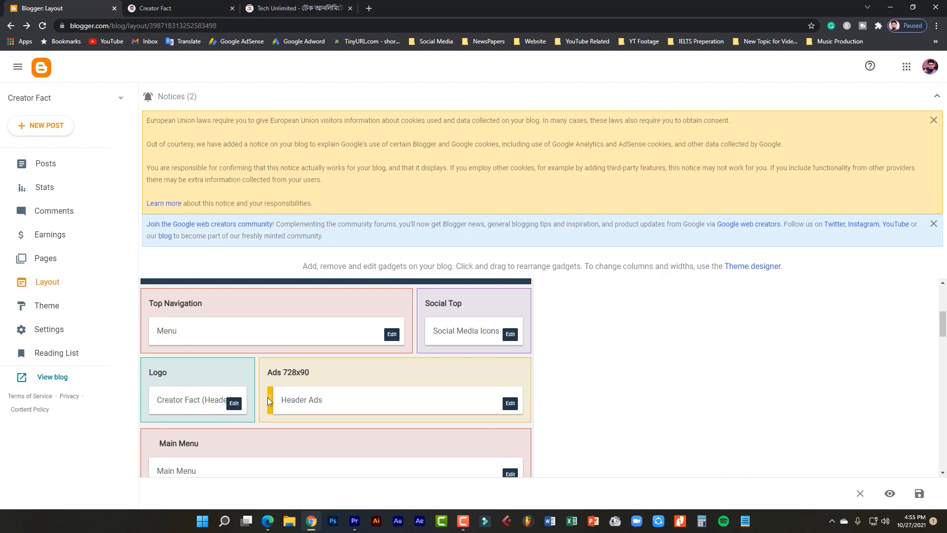
pyautogui.click(509, 404)
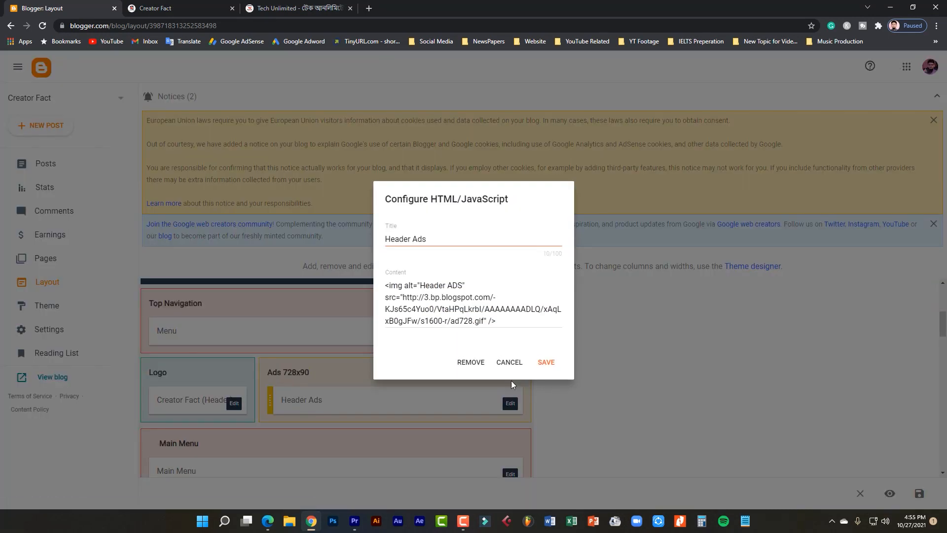
pyautogui.moveTo(506, 325); pyautogui.dragTo(385, 284)
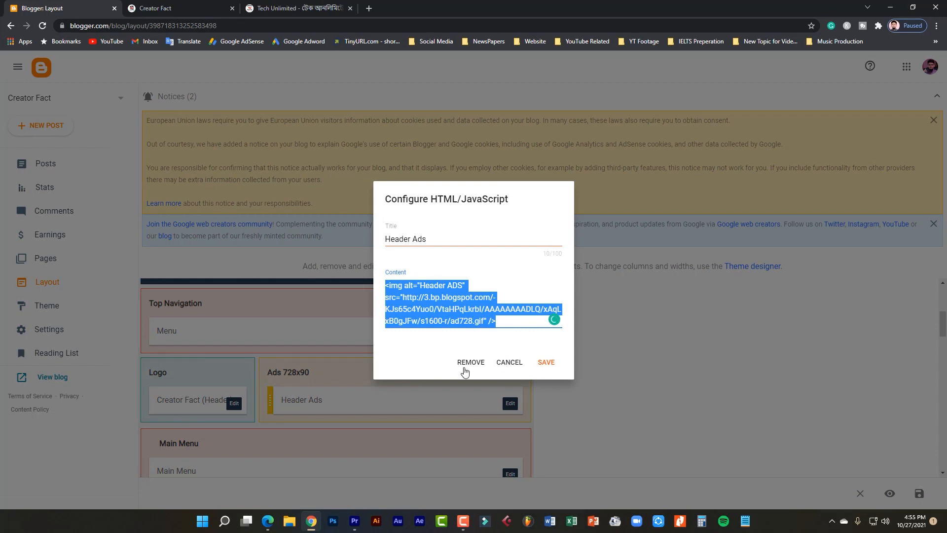
pyautogui.click(508, 362)
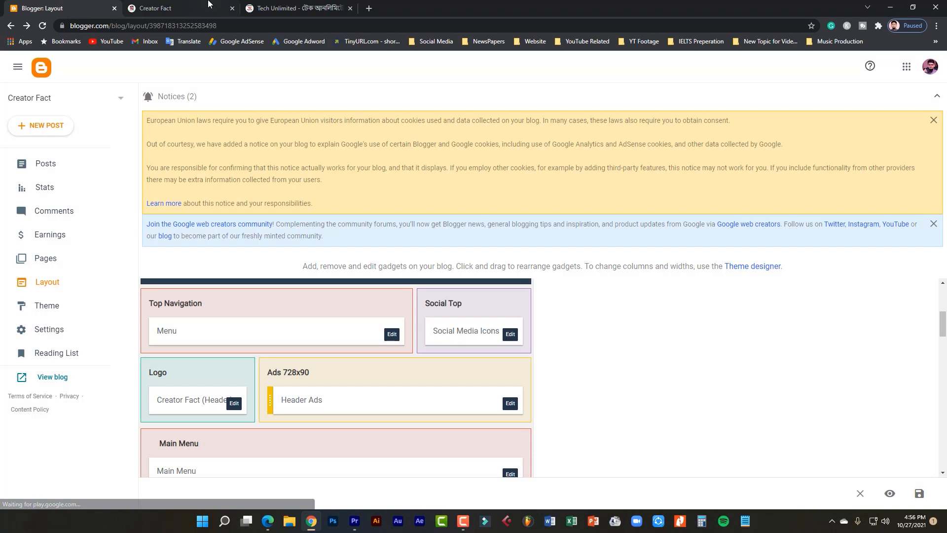
# Compare the layout's Ads 728x90 section with the Creator Fact homepage's header banner and examine the page's posts and sidebar.
pyautogui.click(168, 8)
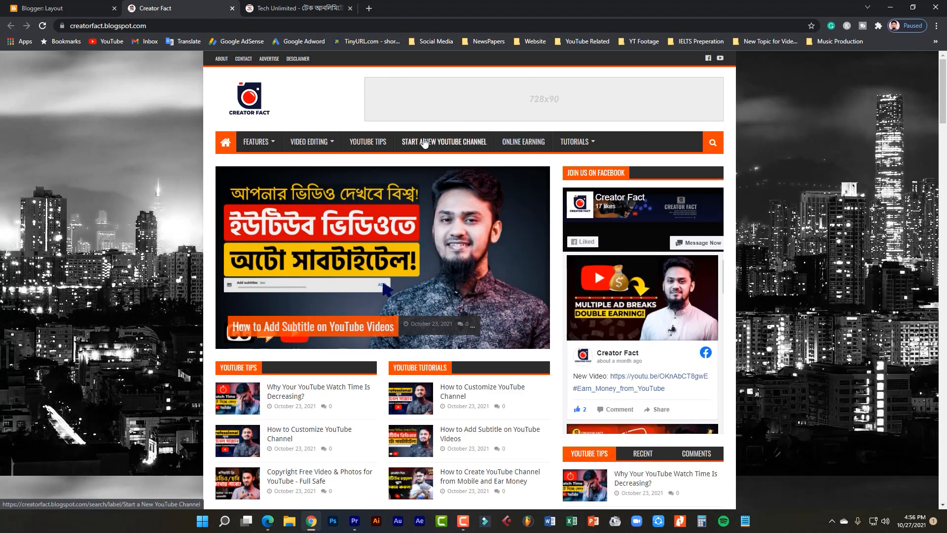
pyautogui.hotkey('ctrl', 'shift', 'Tab')
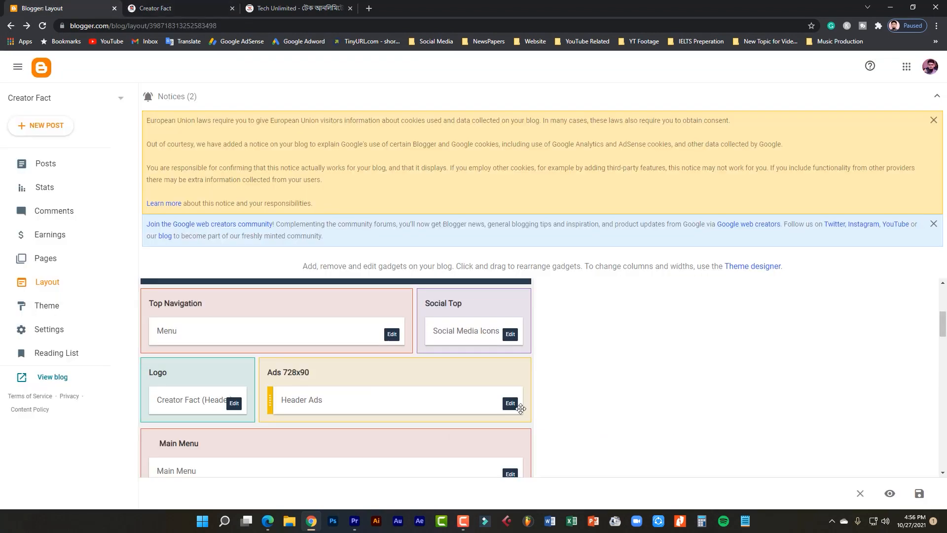
pyautogui.click(170, 8)
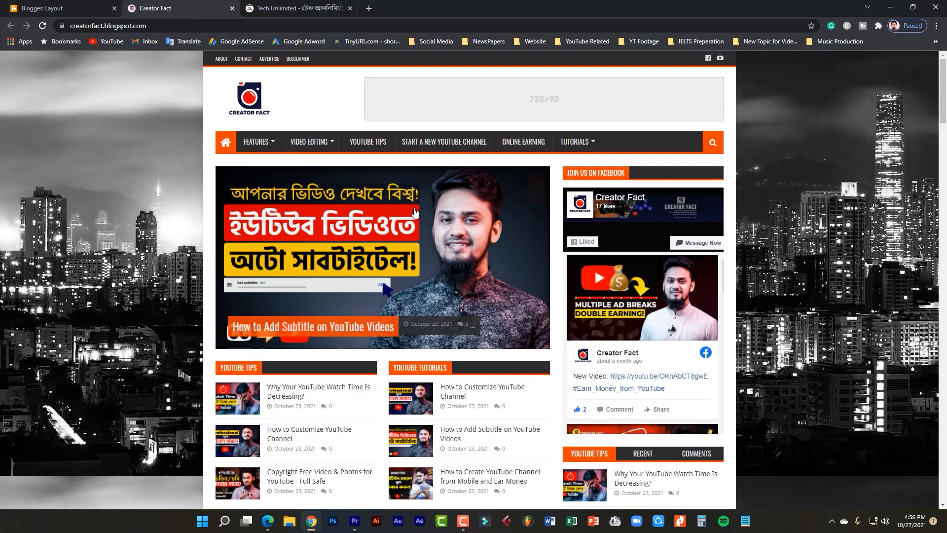
pyautogui.click(69, 4)
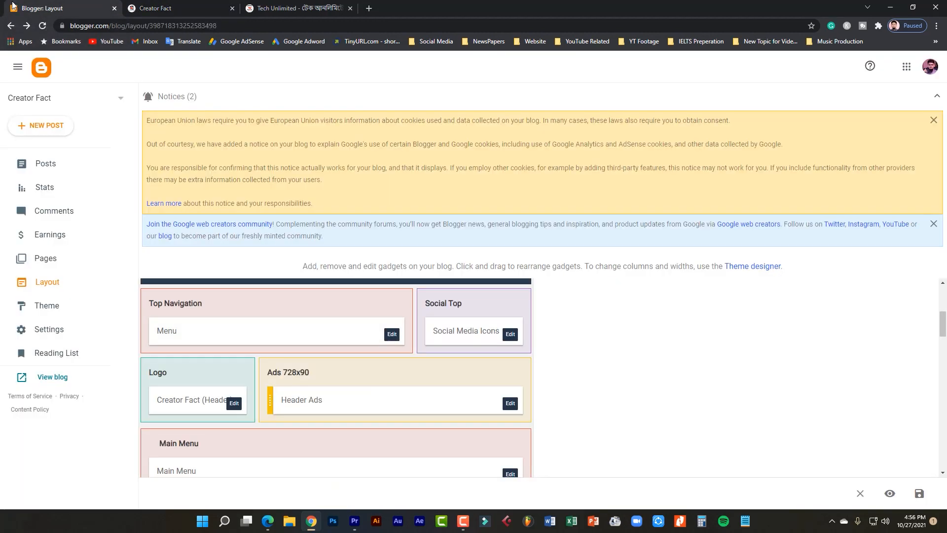
pyautogui.click(150, 4)
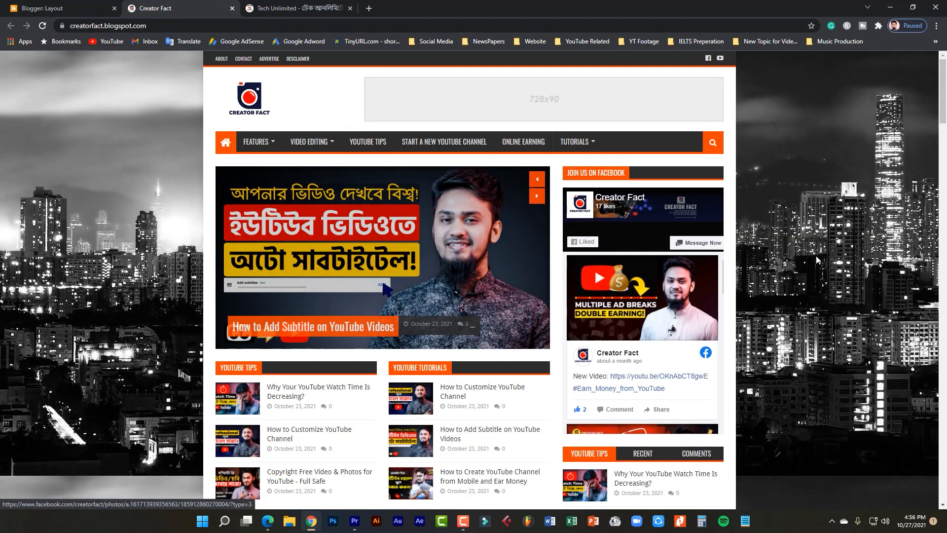
pyautogui.scroll(-5, 638, 398)
pyautogui.moveTo(946, 168); pyautogui.dragTo(946, 311)
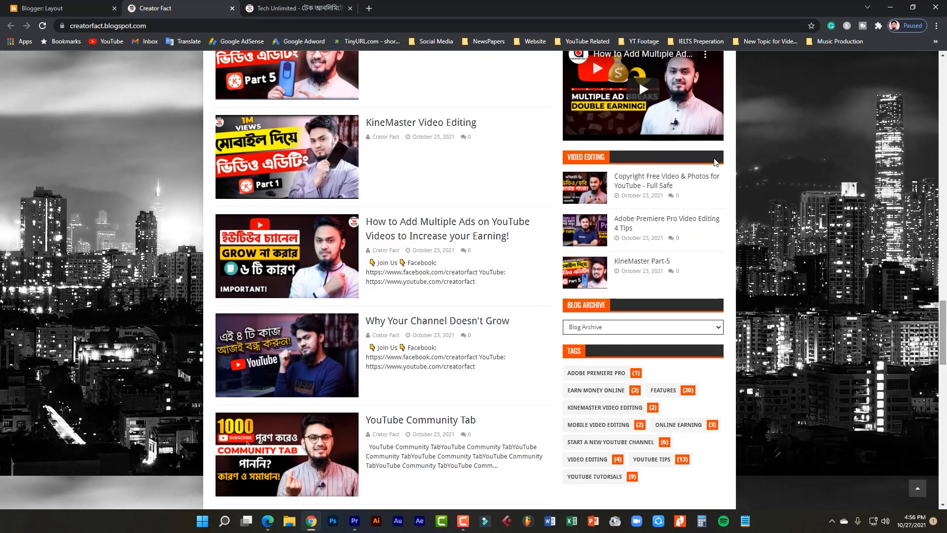
# Return to the Blogger layout and examine the Featured Widgets, sidebar and Main Posts sections.
pyautogui.click(79, 4)
pyautogui.scroll(-10, 377, 443)
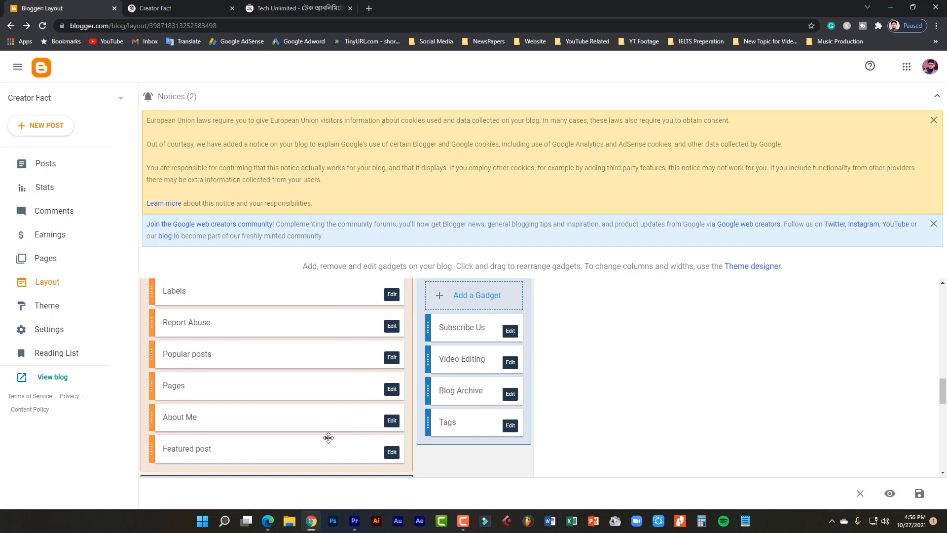
pyautogui.scroll(3, 300, 425)
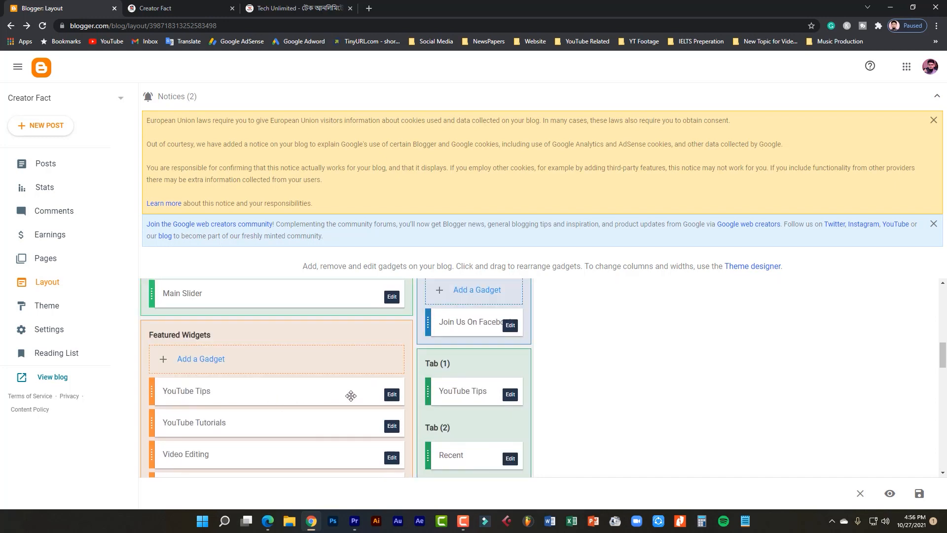
pyautogui.moveTo(330, 392); pyautogui.dragTo(261, 390)
pyautogui.scroll(-7, 288, 414)
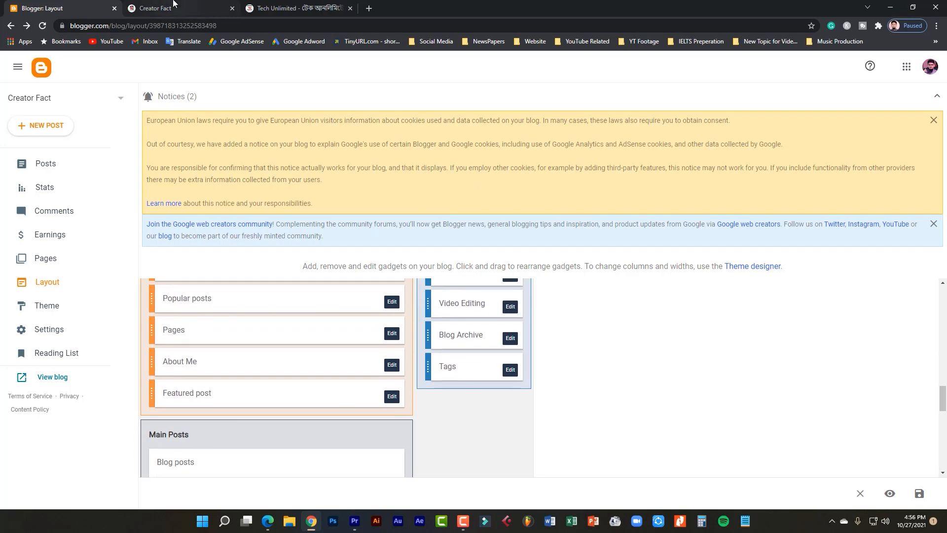
# Review the Creator Fact homepage up to its header and switch to the Tech Unlimited site for comparison.
pyautogui.click(173, 5)
pyautogui.scroll(15, 610, 430)
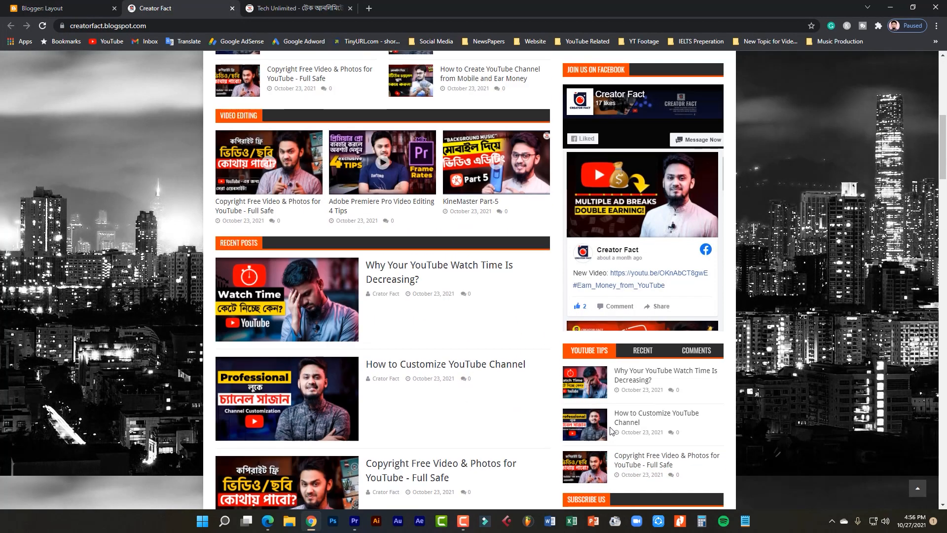
pyautogui.scroll(8, 611, 430)
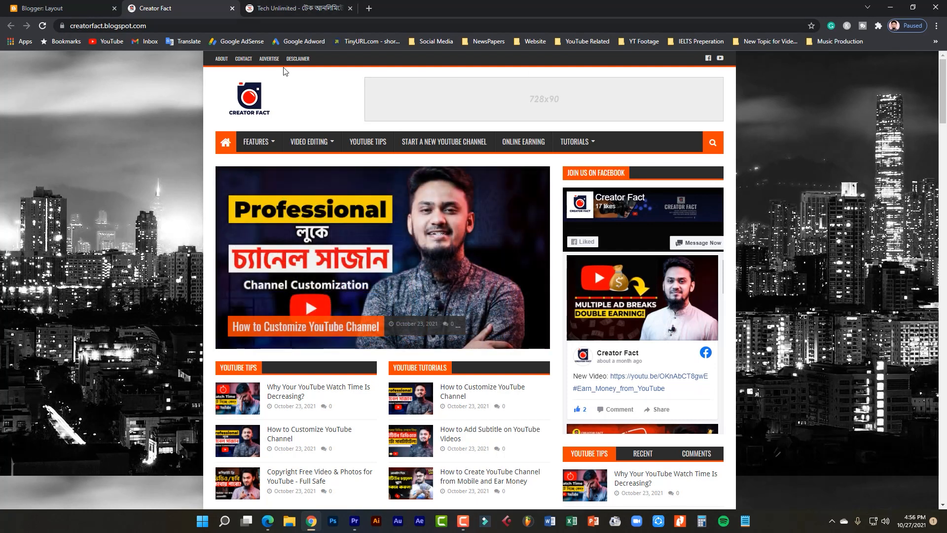
pyautogui.click(296, 8)
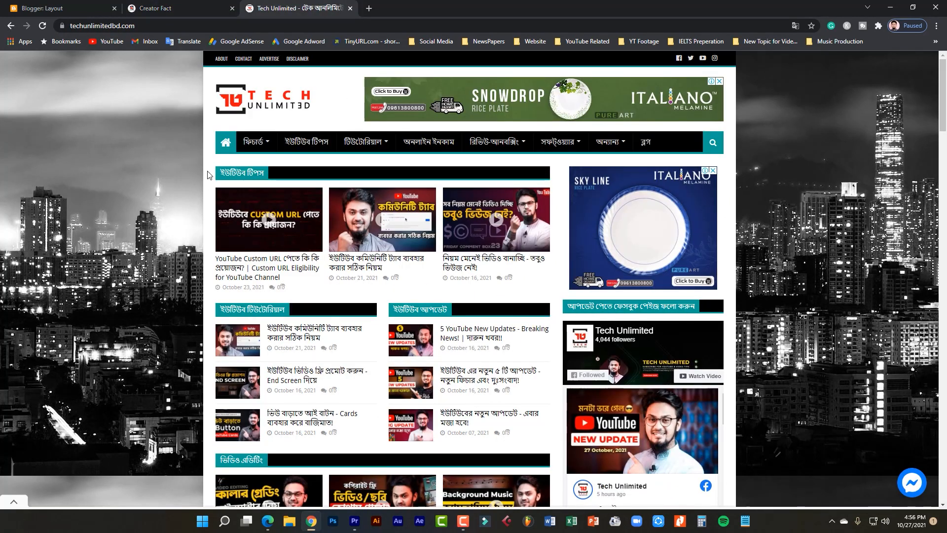
# Examine the Tech Unlimited homepage from its header through the category blocks, recent posts and sidebar widgets.
pyautogui.scroll(-6, 329, 353)
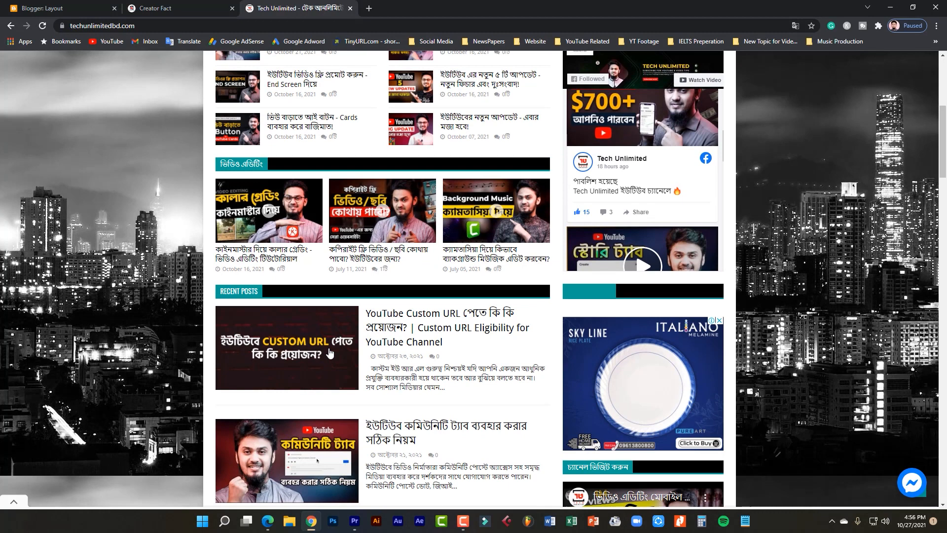
pyautogui.scroll(6, 329, 353)
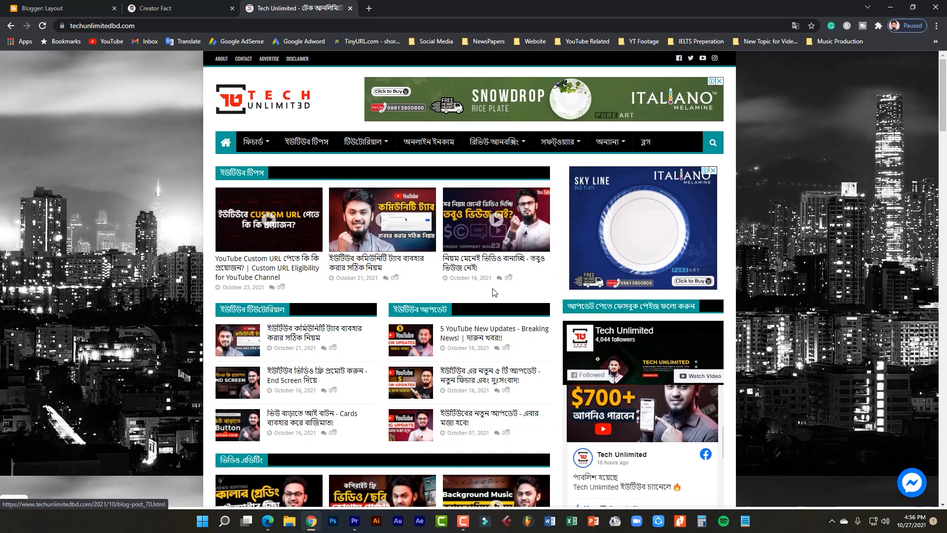
pyautogui.scroll(-10, 493, 291)
pyautogui.scroll(-15, 760, 404)
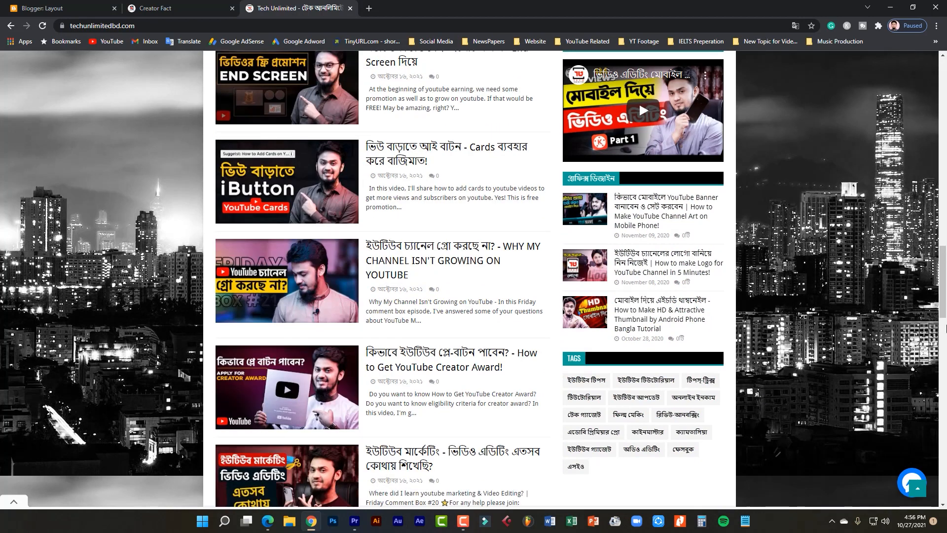
pyautogui.scroll(20, 469, 281)
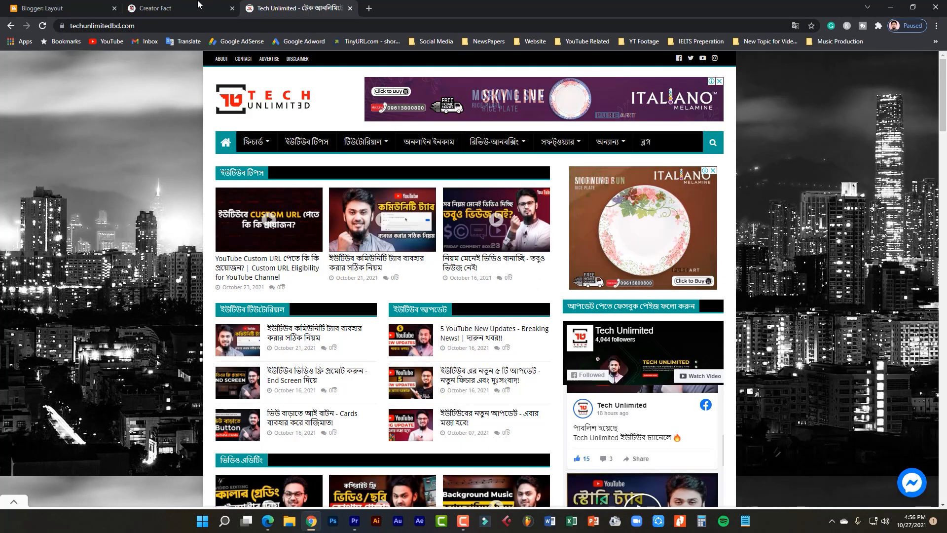
# Return to the Creator Fact homepage and review its slider, post list and sidebar widgets against the Tech Unlimited site.
pyautogui.click(204, 7)
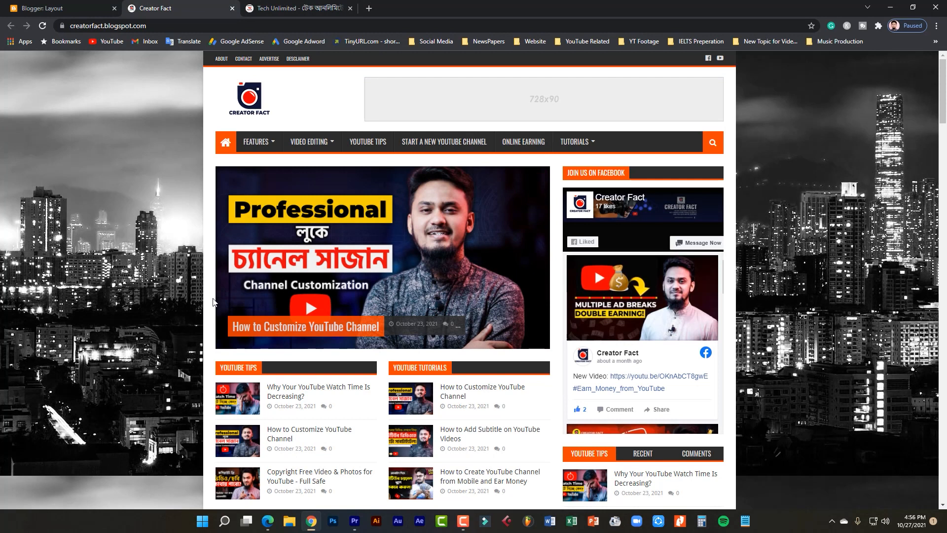
pyautogui.click(311, 7)
pyautogui.click(203, 8)
pyautogui.scroll(-18, 66, 466)
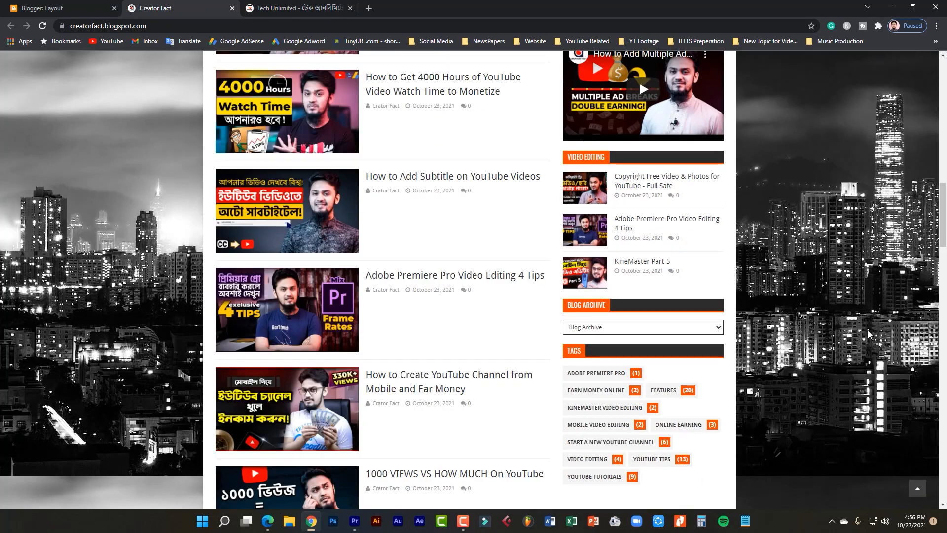
pyautogui.moveTo(943, 190); pyautogui.dragTo(946, 59)
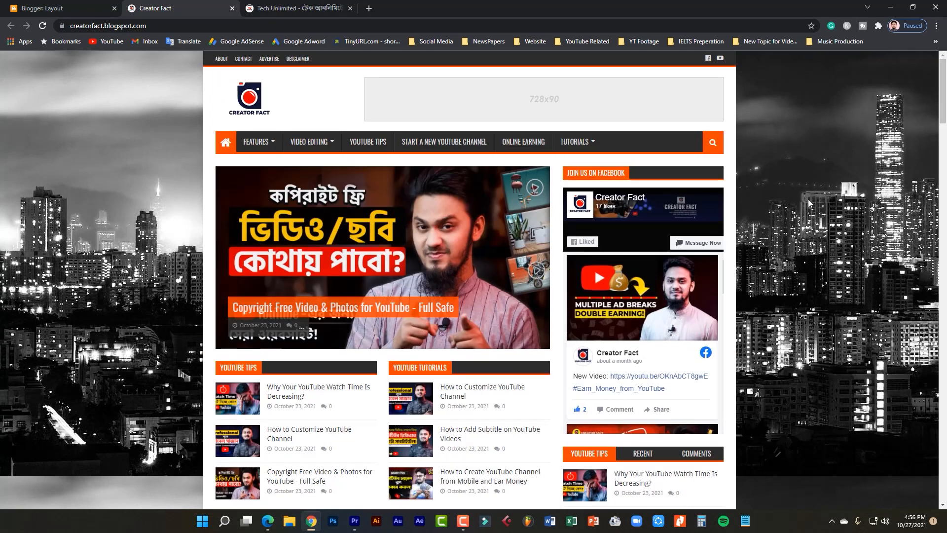